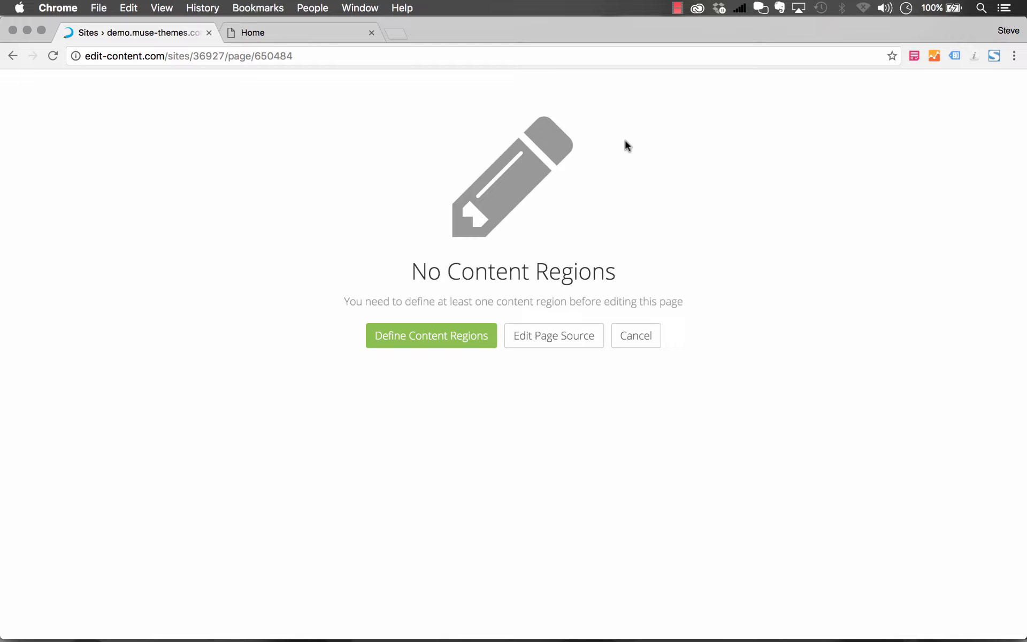
Step: Examine the home page's selectable elements in the content region definition view, and exit without saving
click(433, 337)
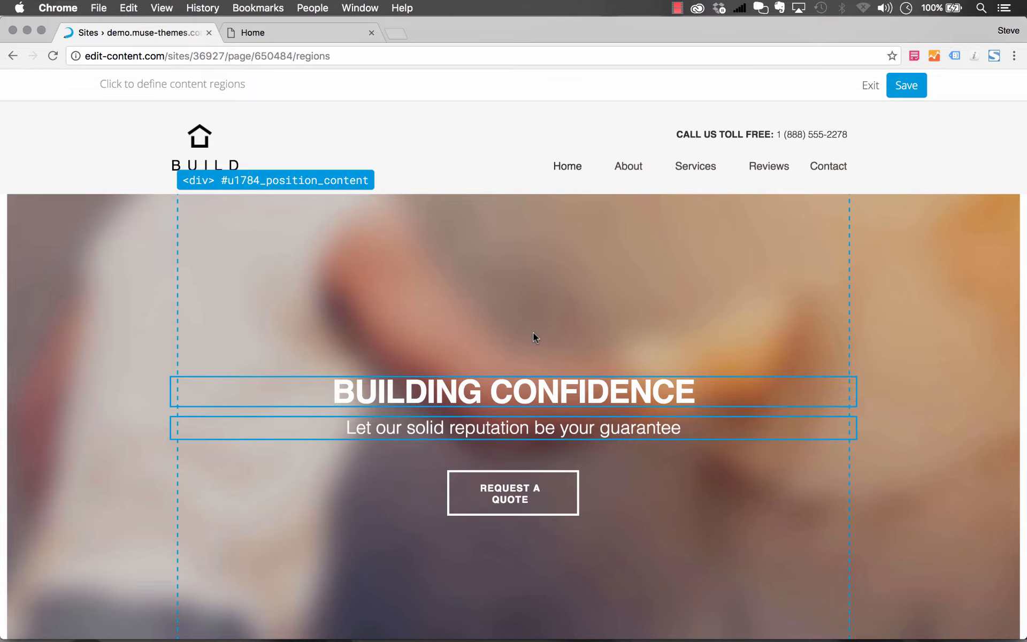
scroll(534, 337, down, 10)
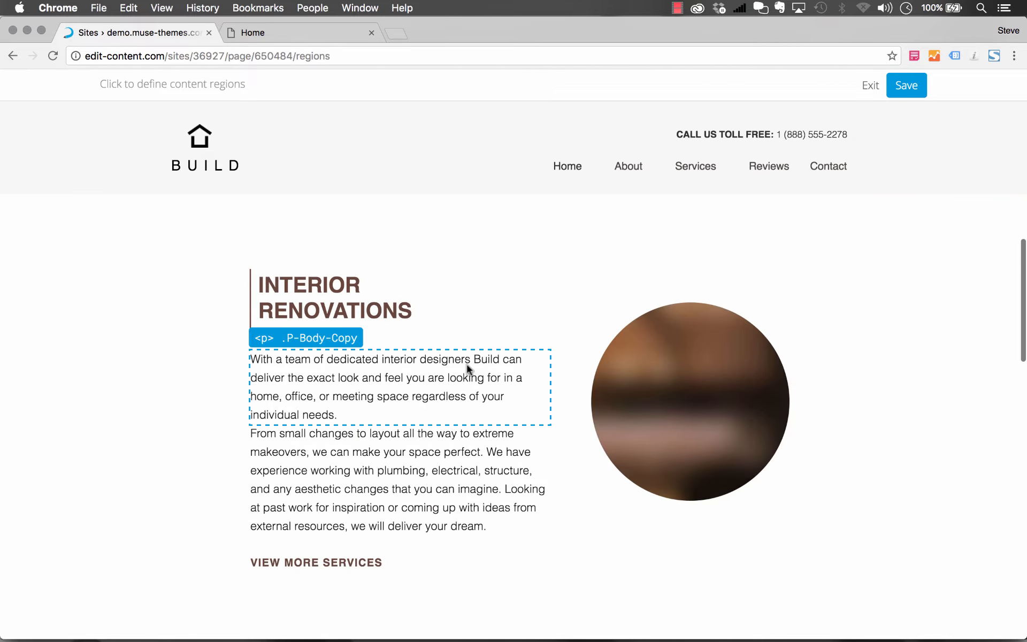
scroll(470, 493, down, 5)
scroll(470, 493, down, 4)
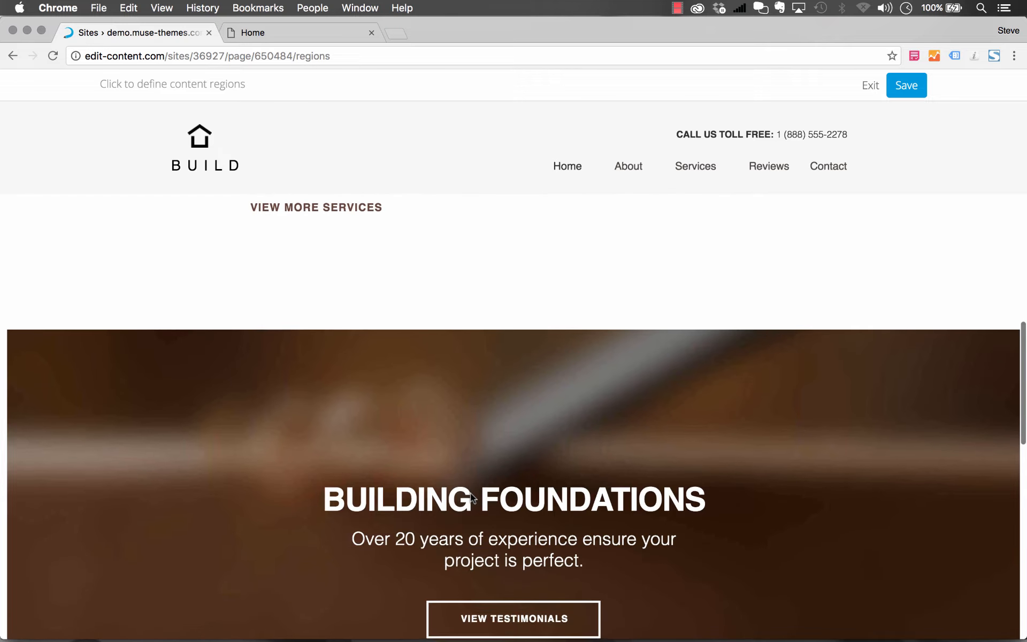
scroll(508, 379, down, 2)
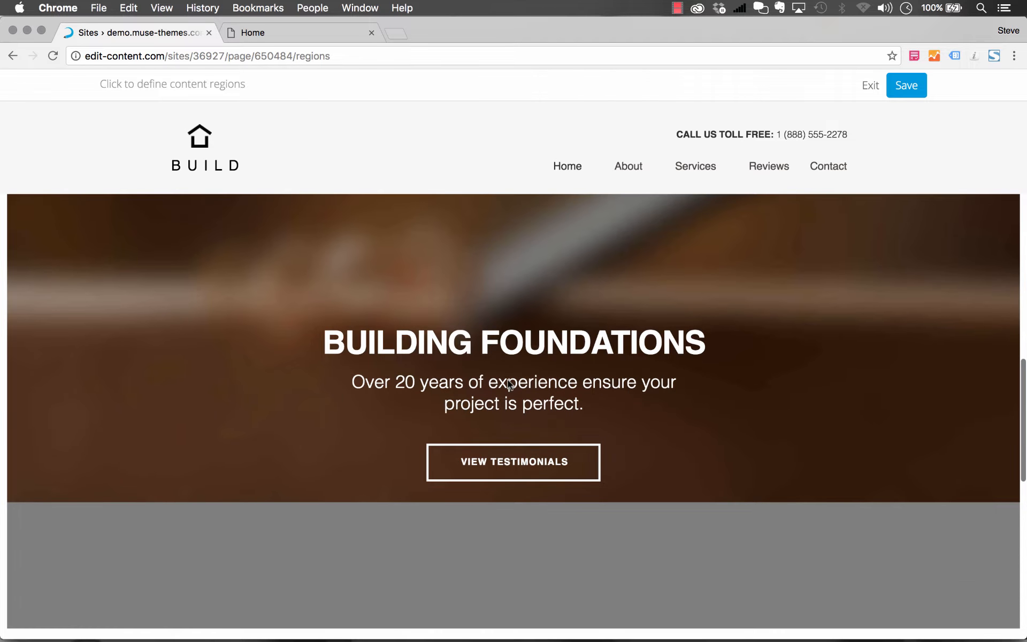
scroll(516, 391, down, 2)
scroll(517, 391, up, 2)
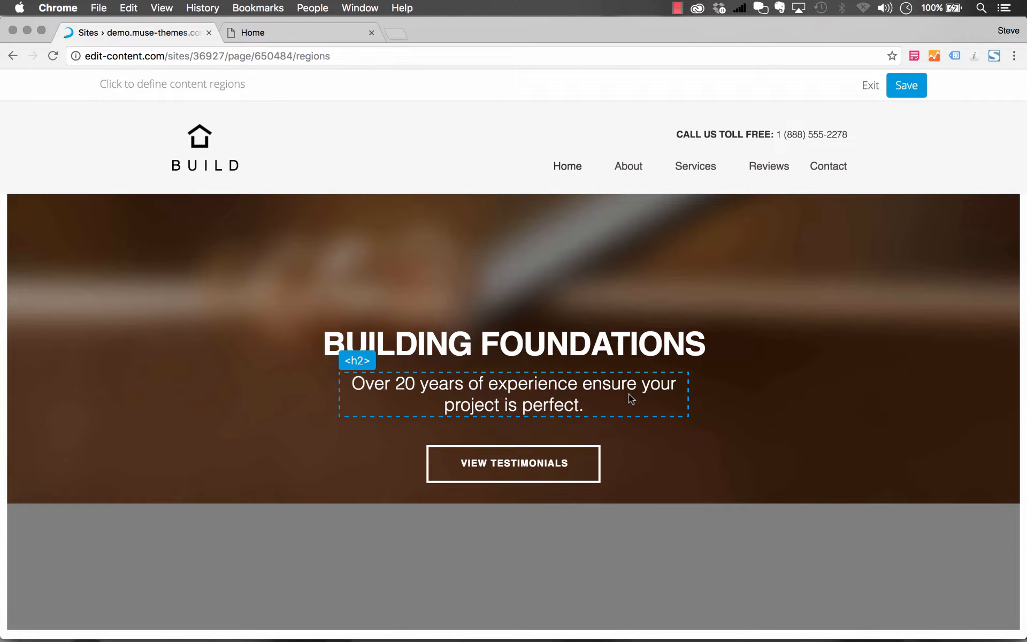
scroll(628, 393, down, 10)
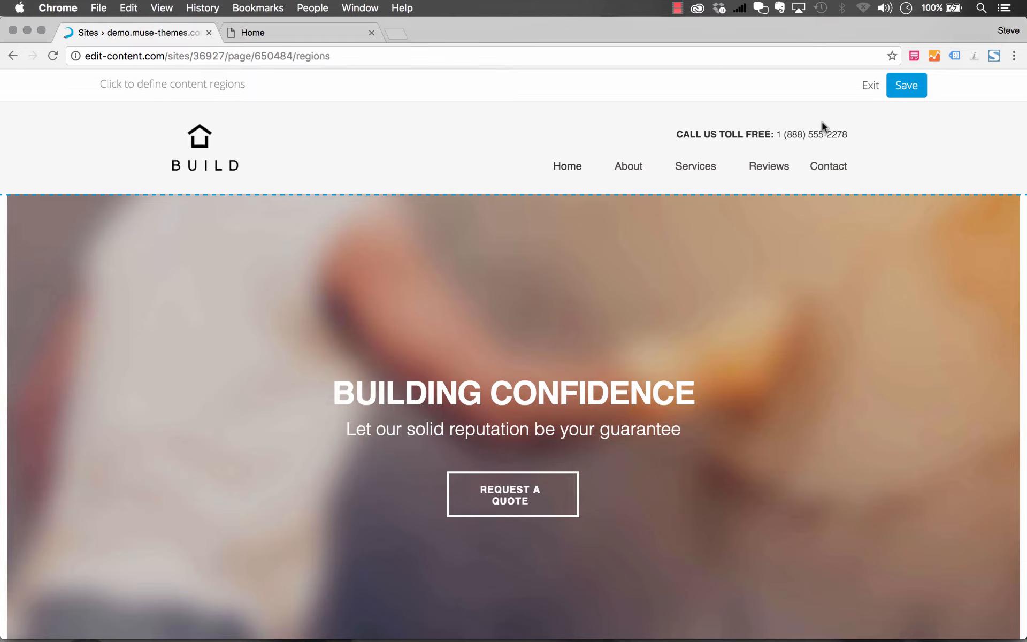
click(871, 87)
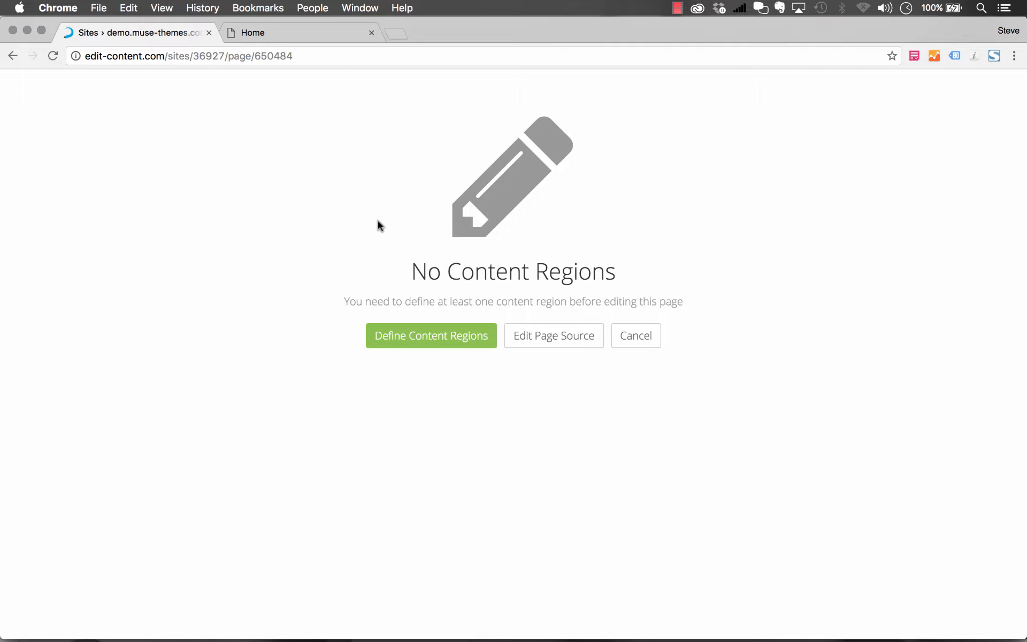
Step: Switch to Adobe Muse, dismiss the finished FTP upload dialog and open the Home page for design
click(362, 622)
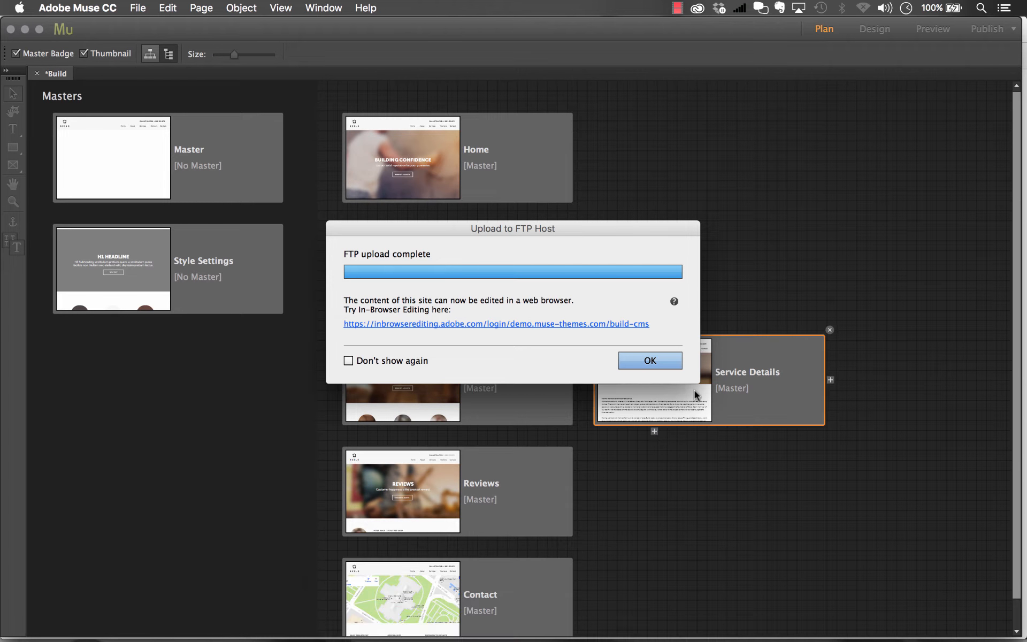
click(658, 362)
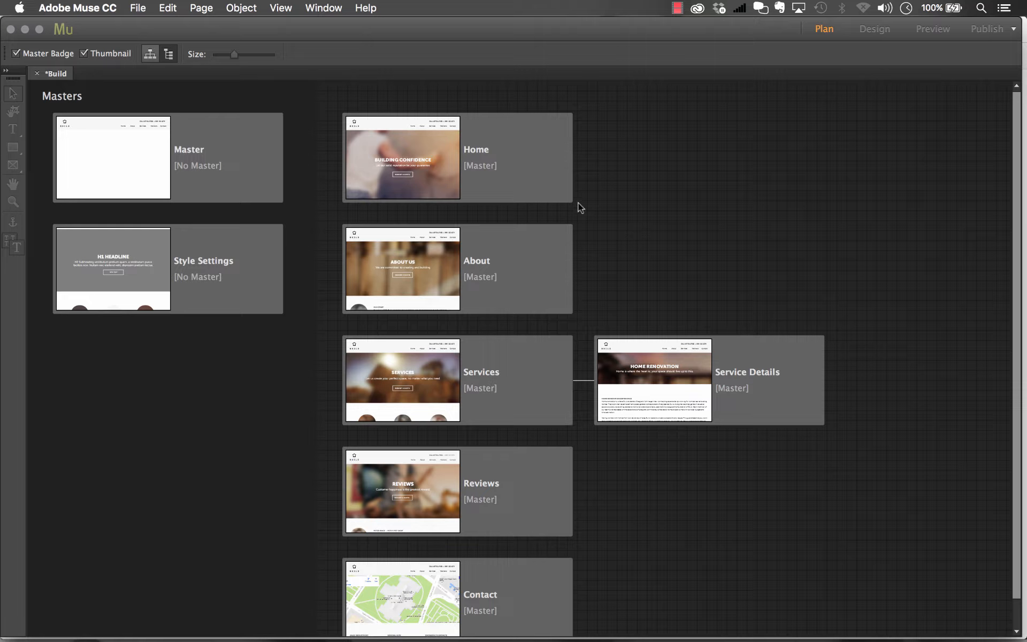
click(541, 175)
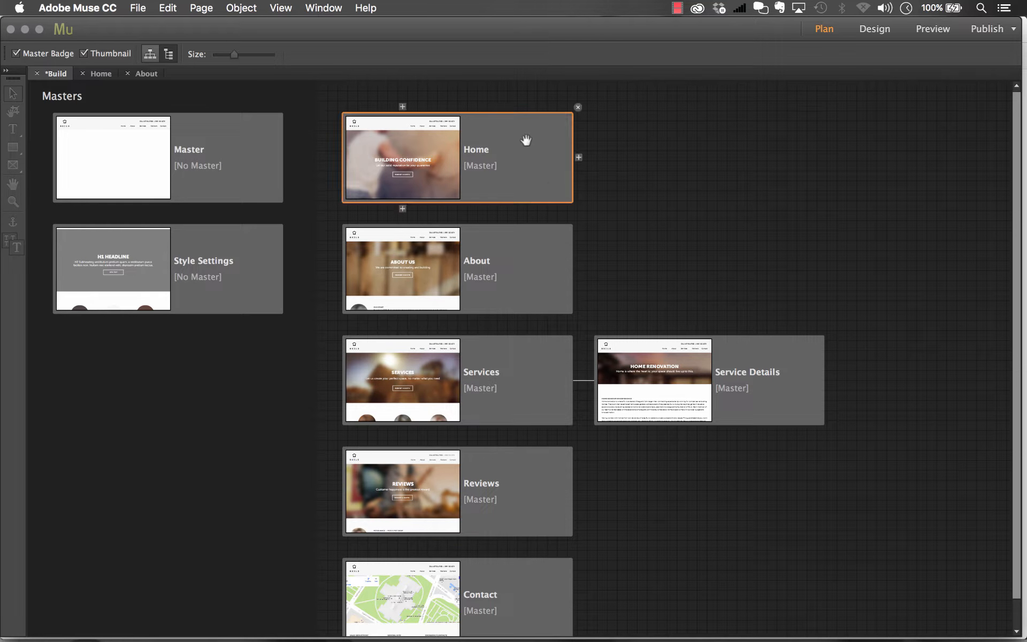
double_click(486, 131)
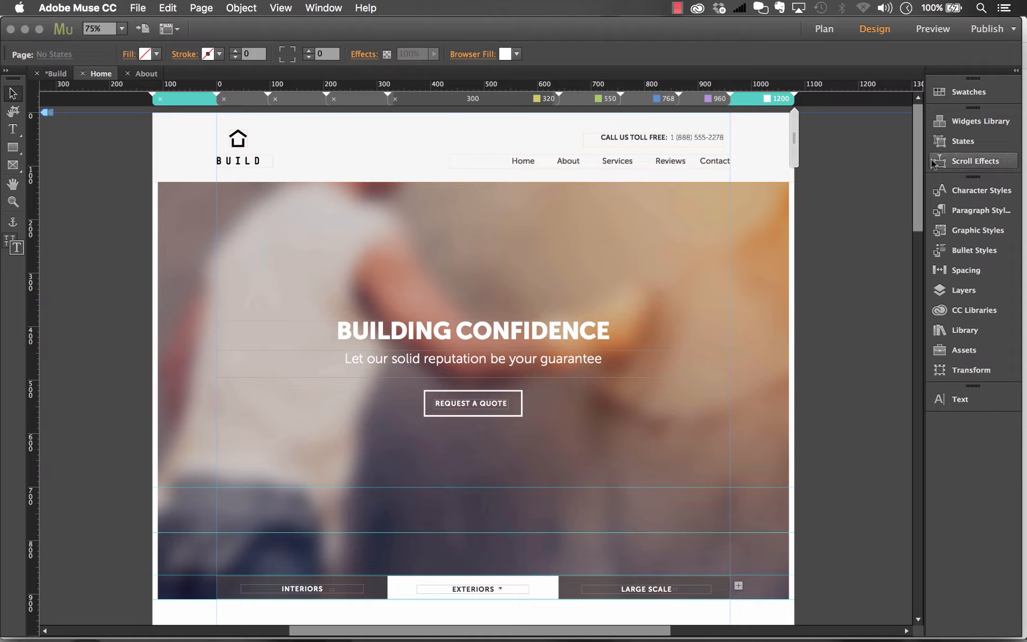
Step: Create a new graphic style named "editable" and reset the page's own graphic style to [None]
click(970, 232)
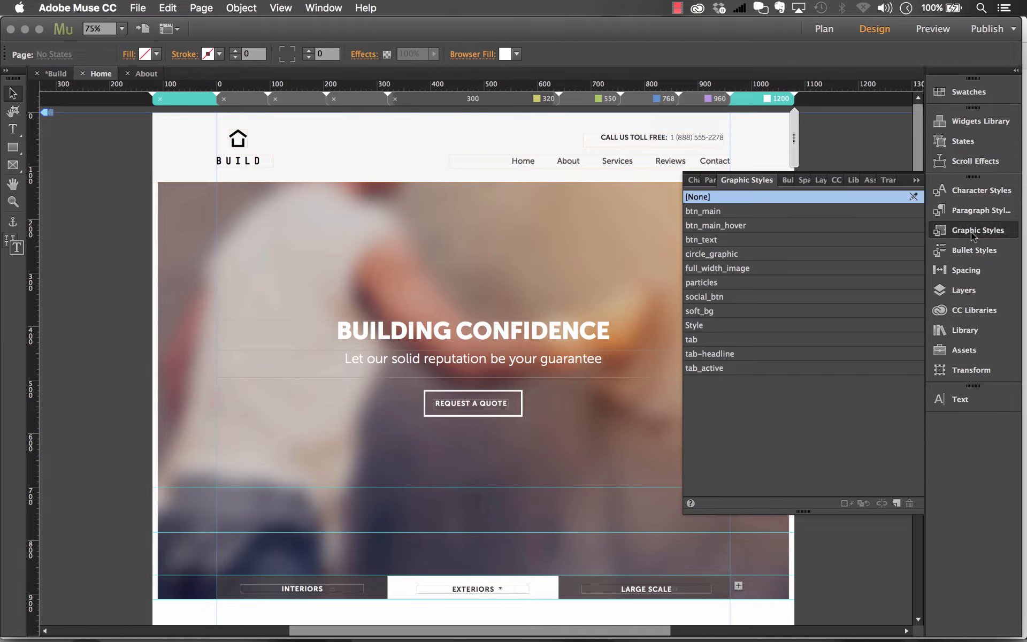
click(897, 503)
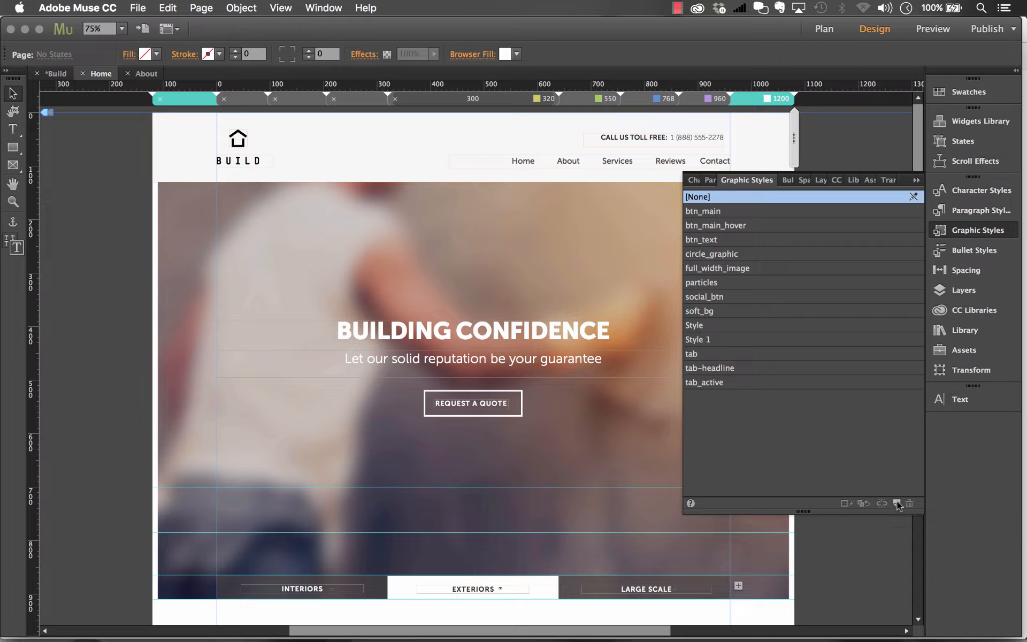
double_click(697, 339)
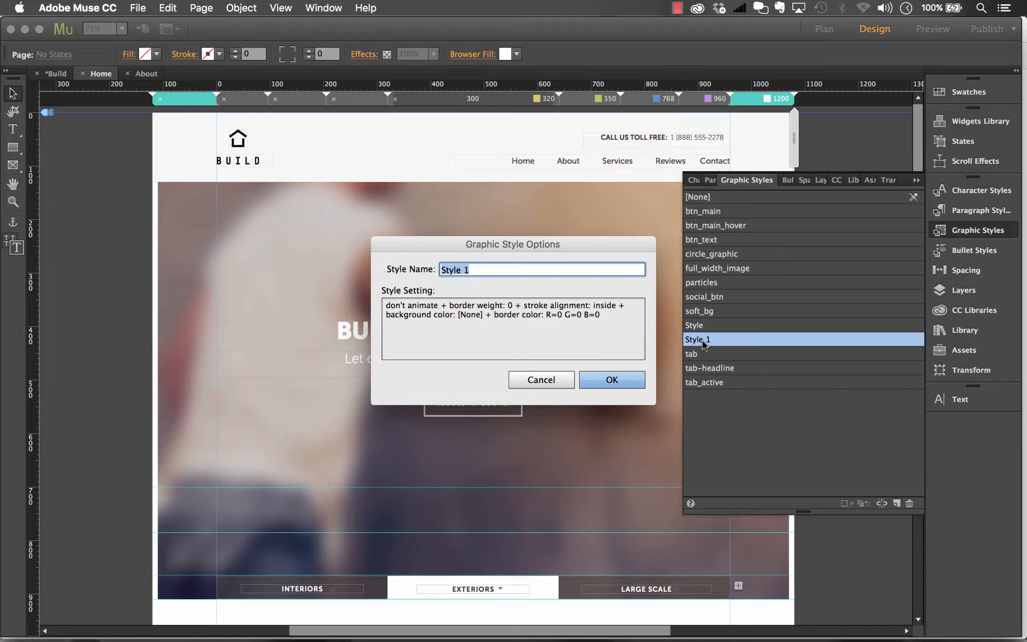
text(editable)
click(608, 380)
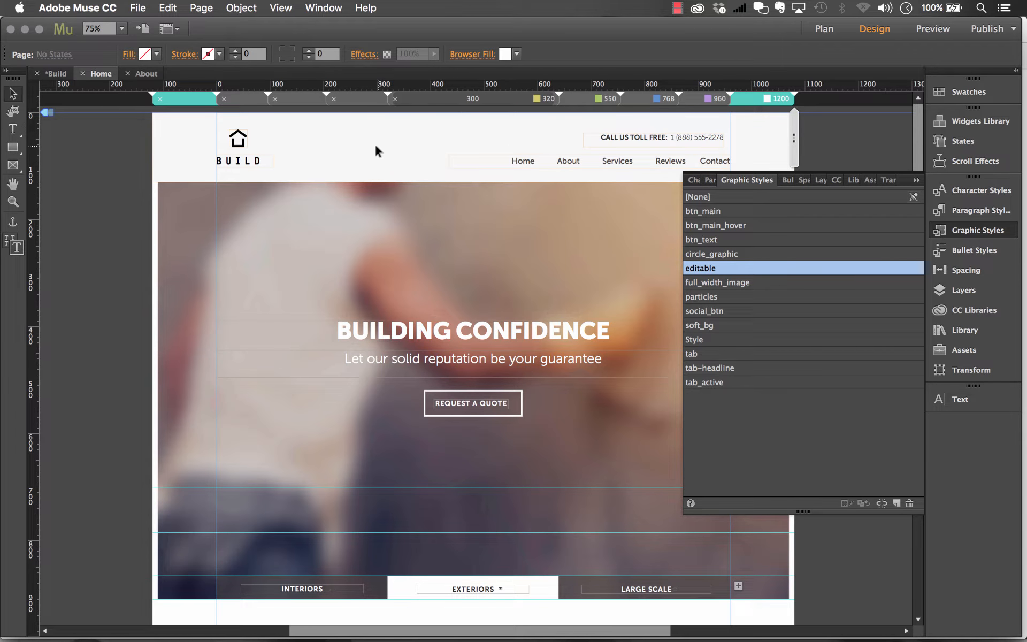
click(703, 198)
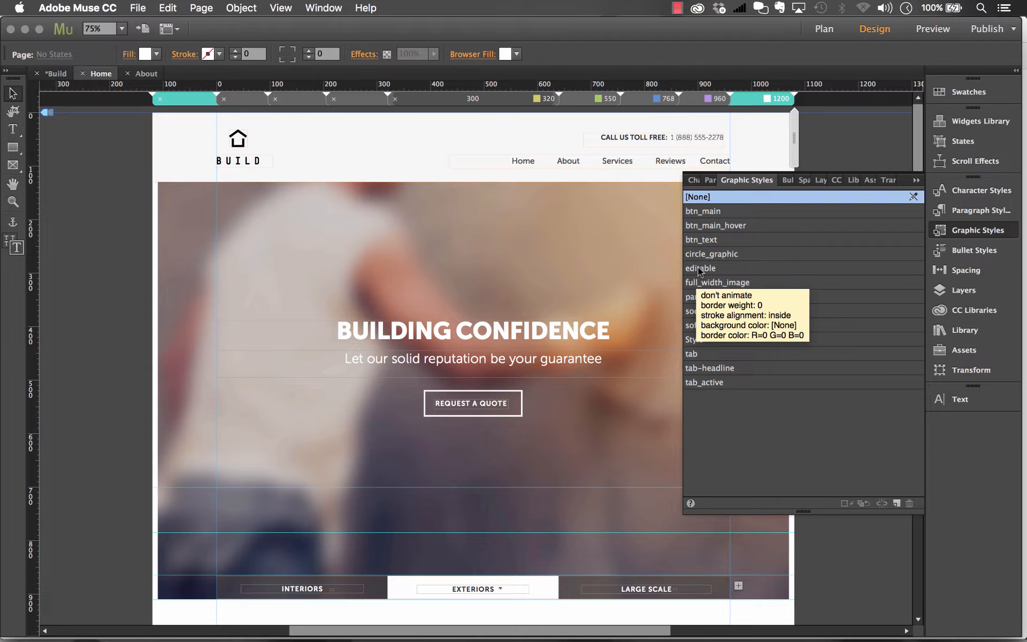
click(916, 180)
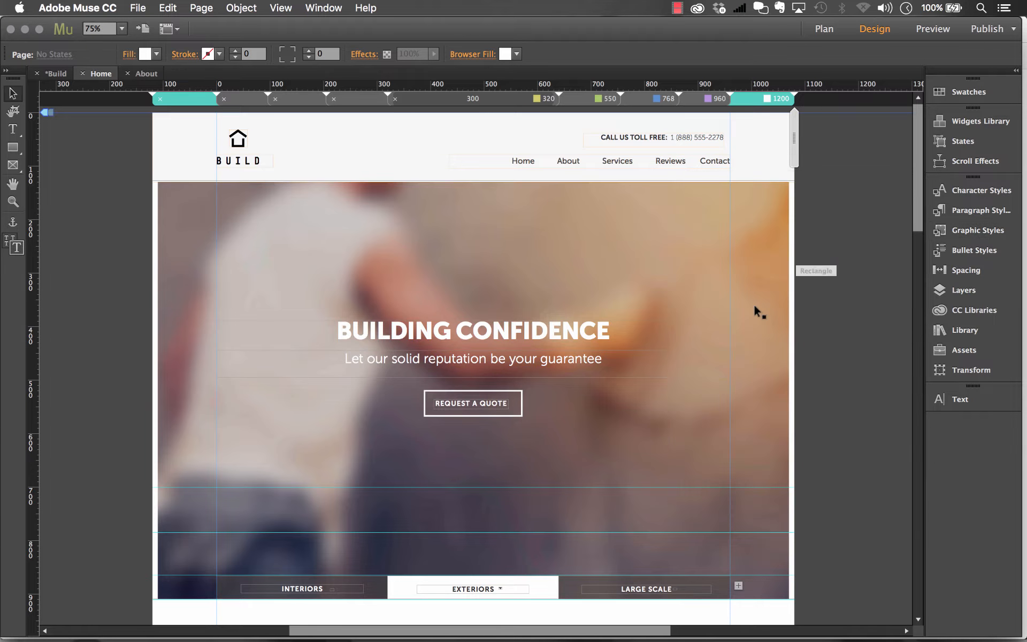
Step: Apply the editable graphic style to the "BUILDING CONFIDENCE" headline and the subheading below it
click(546, 341)
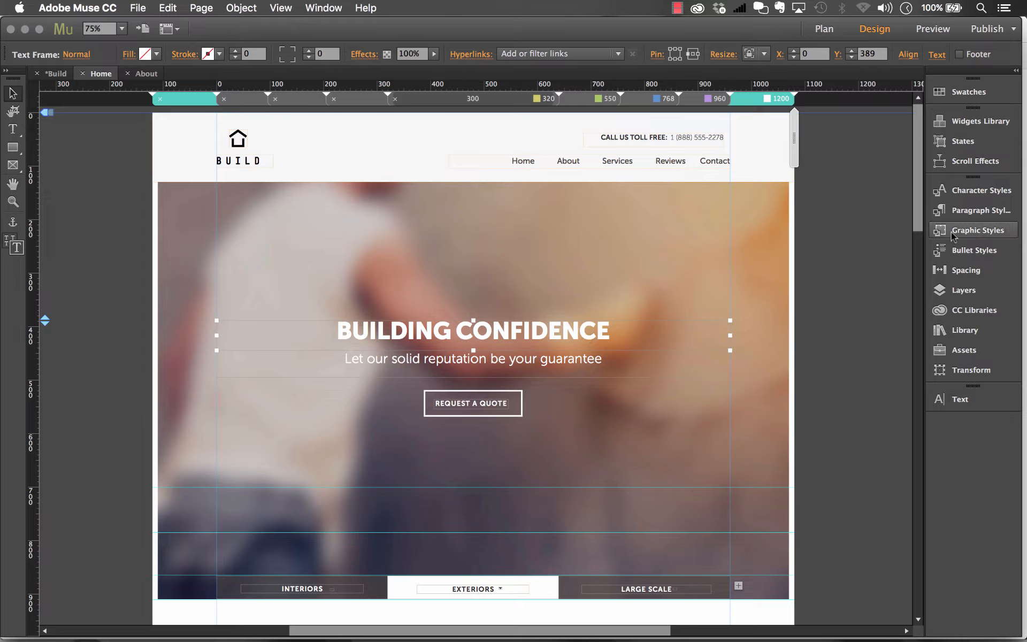
click(977, 230)
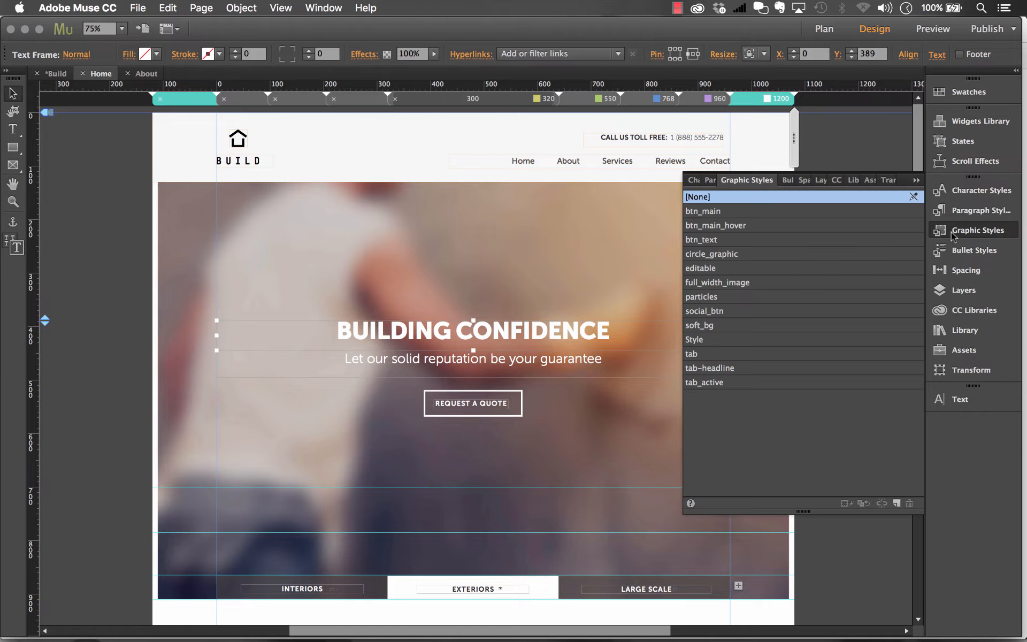
click(707, 268)
click(559, 369)
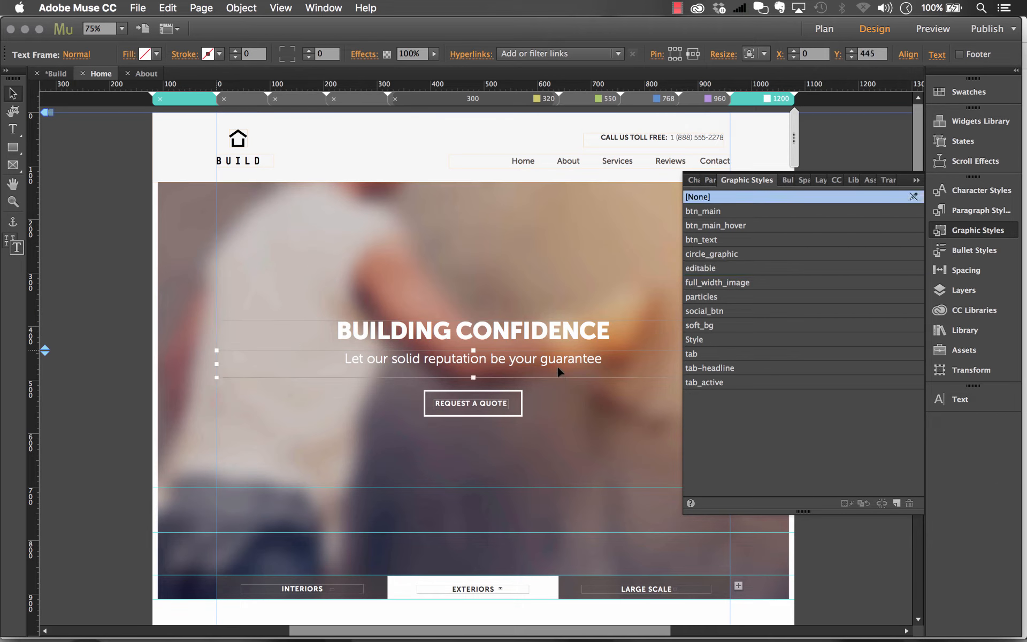
click(714, 268)
Step: Apply the editable graphic style to the COMMERCIAL text frame and the circular image above it
scroll(533, 409, down, 20)
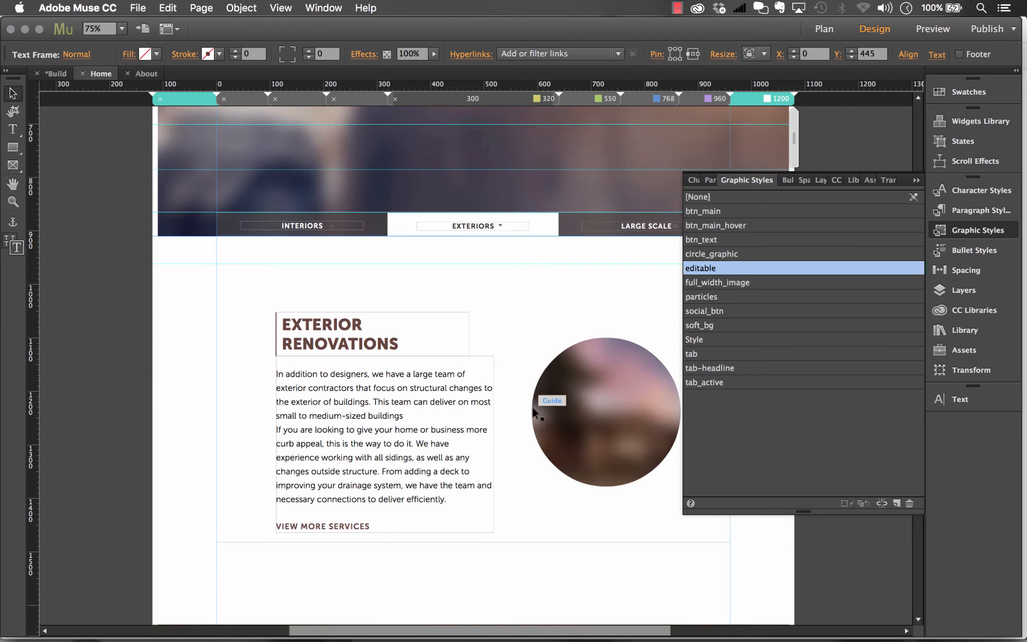
scroll(532, 405, up, 2)
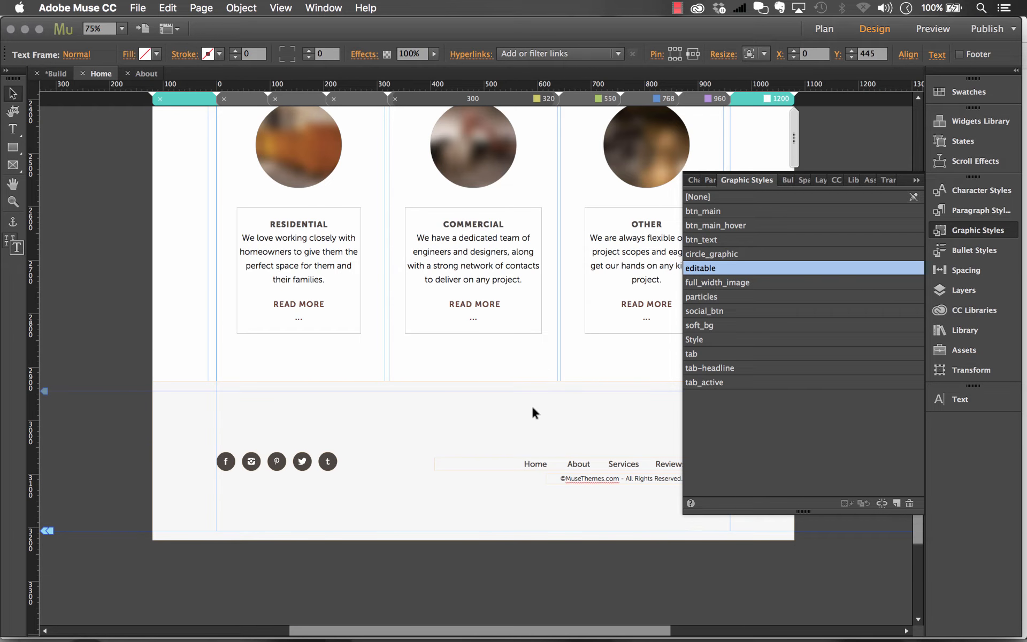
click(473, 281)
click(717, 262)
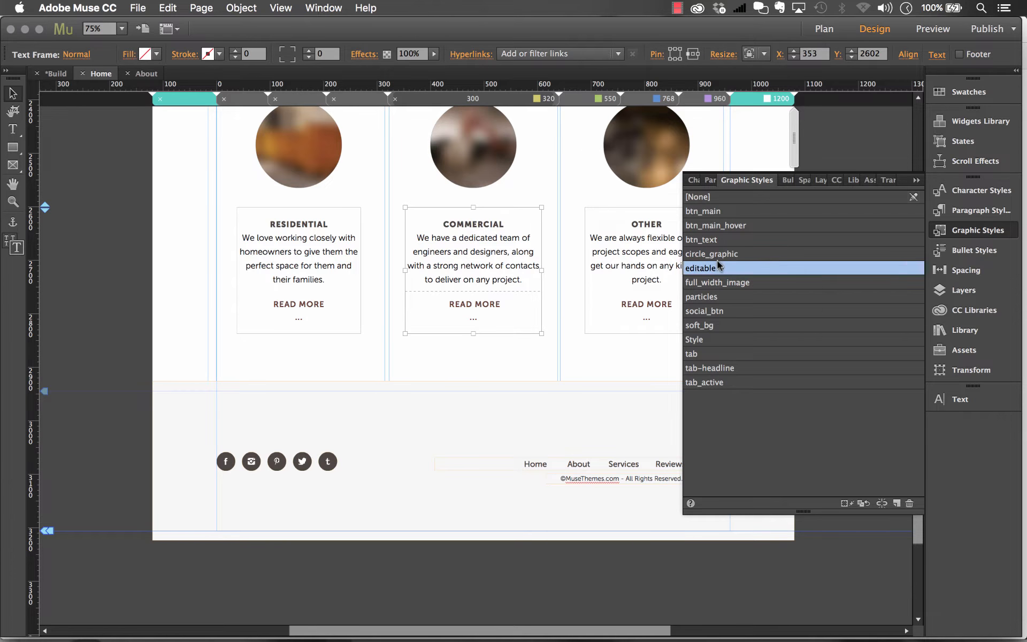
click(498, 149)
click(700, 267)
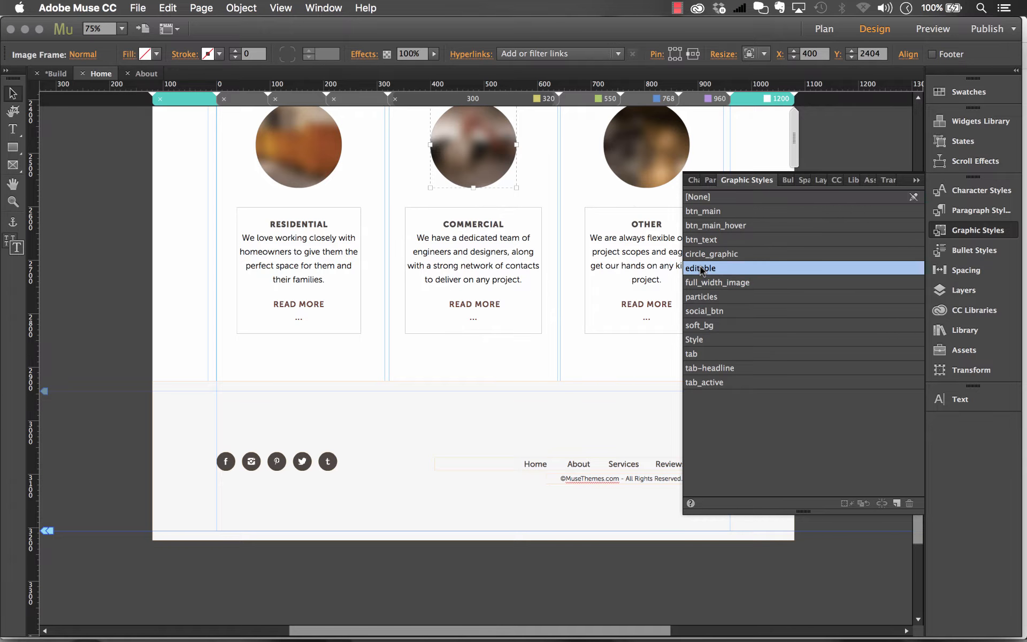
scroll(575, 269, up, 4)
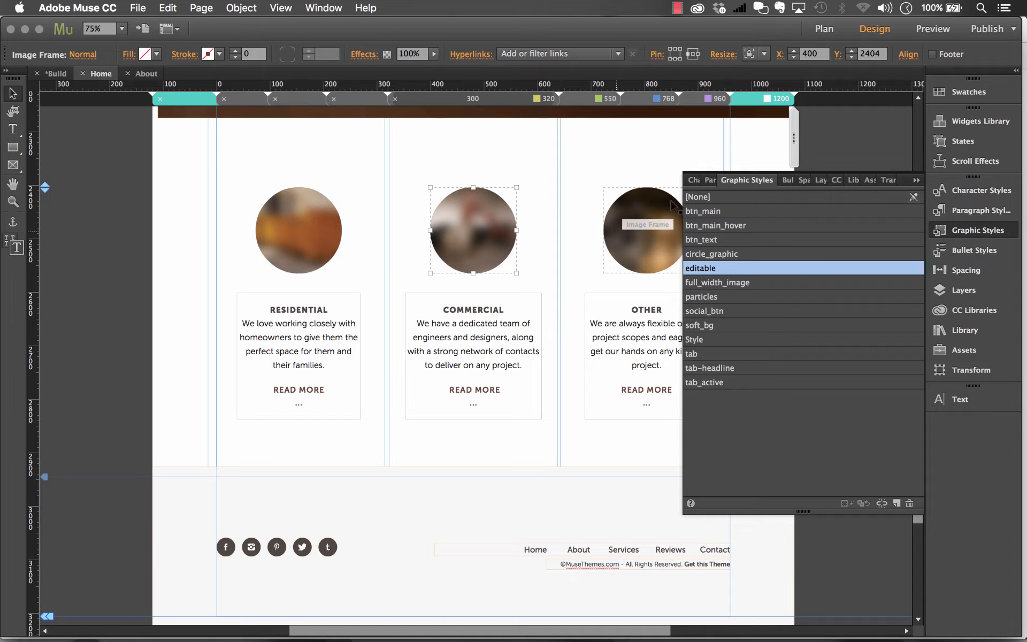
Step: On the About page, apply the editable graphic style to the OUR START text frame
click(143, 73)
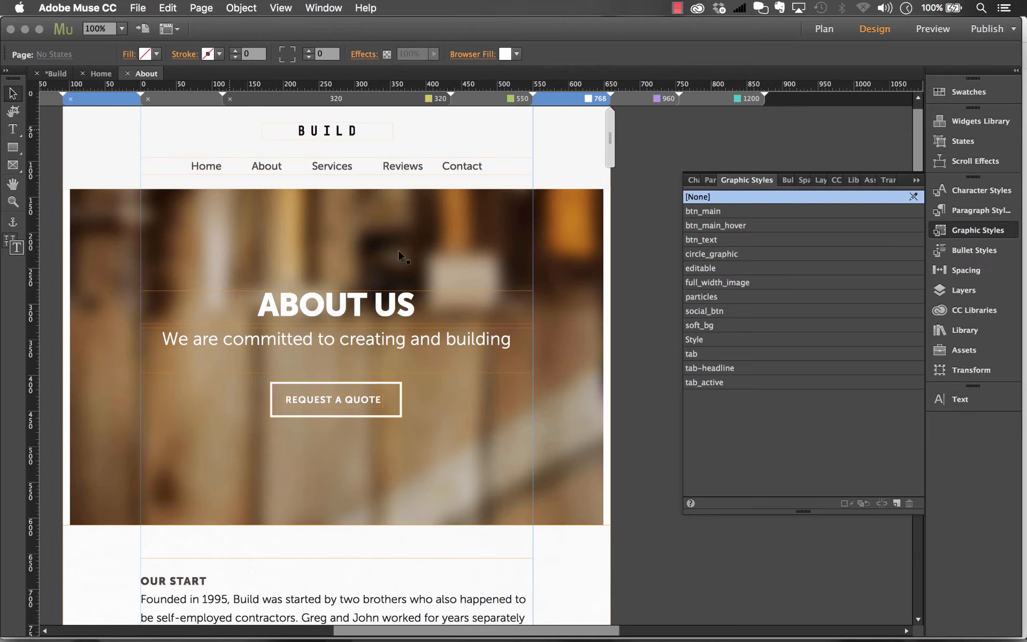
scroll(425, 291, down, 10)
click(425, 290)
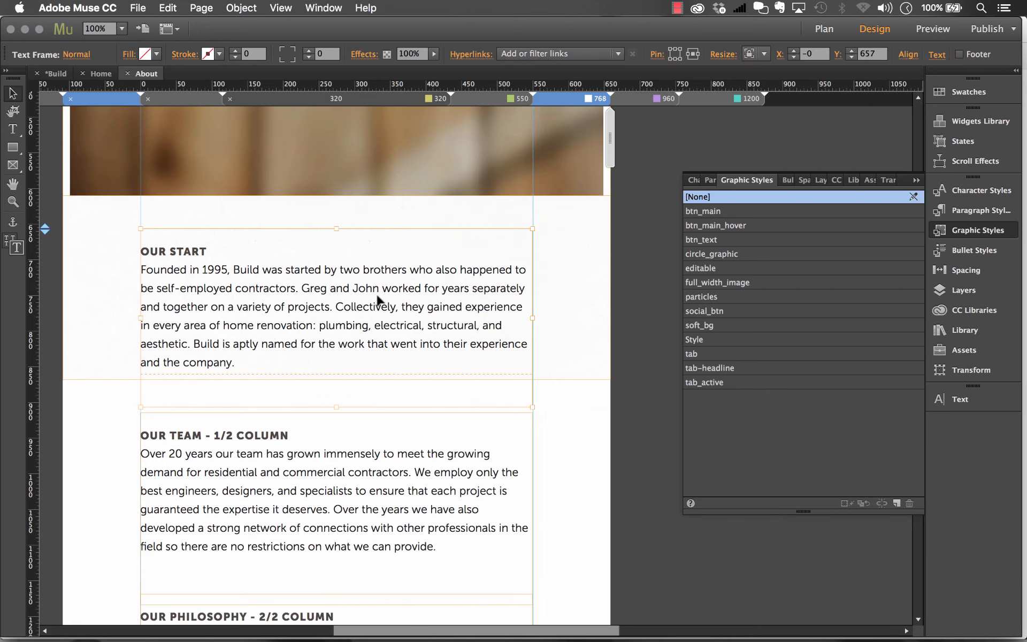
click(715, 269)
Step: At the 1200 breakpoint, apply the editable graphic style to the OUR TEAM and OUR PHILOSOPHY text frames together
scroll(435, 331, down, 18)
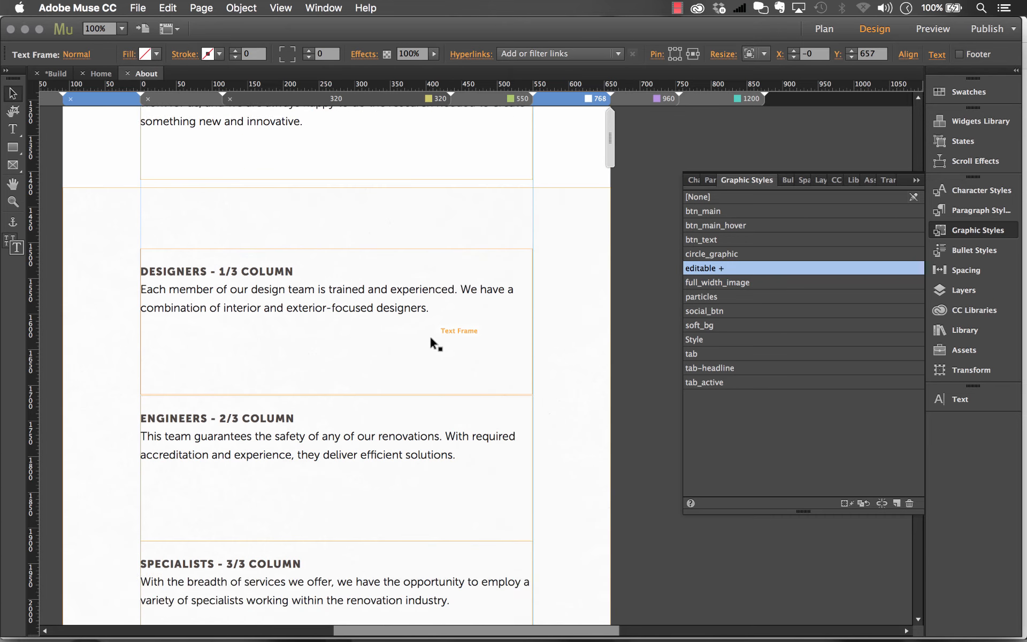
scroll(432, 343, down, 4)
click(706, 99)
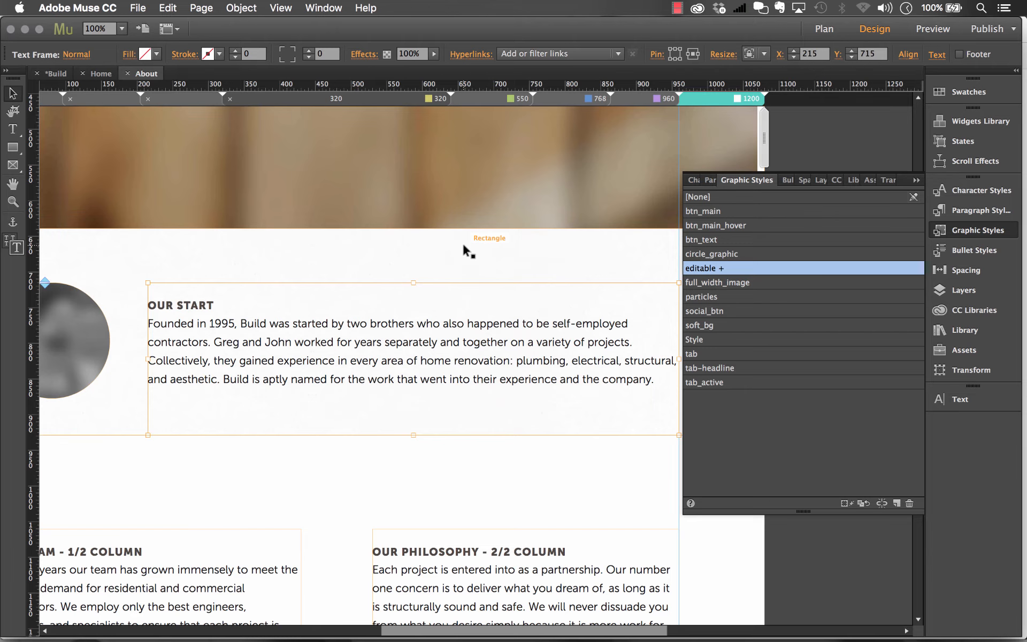
scroll(463, 247, down, 6)
click(470, 345)
shift+click(222, 344)
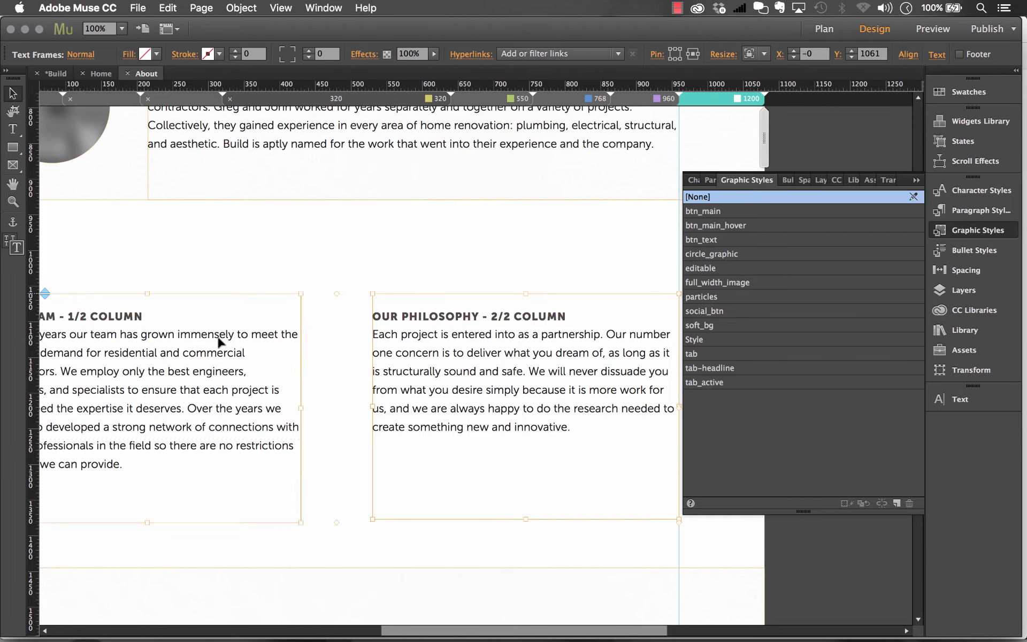
click(733, 271)
click(546, 250)
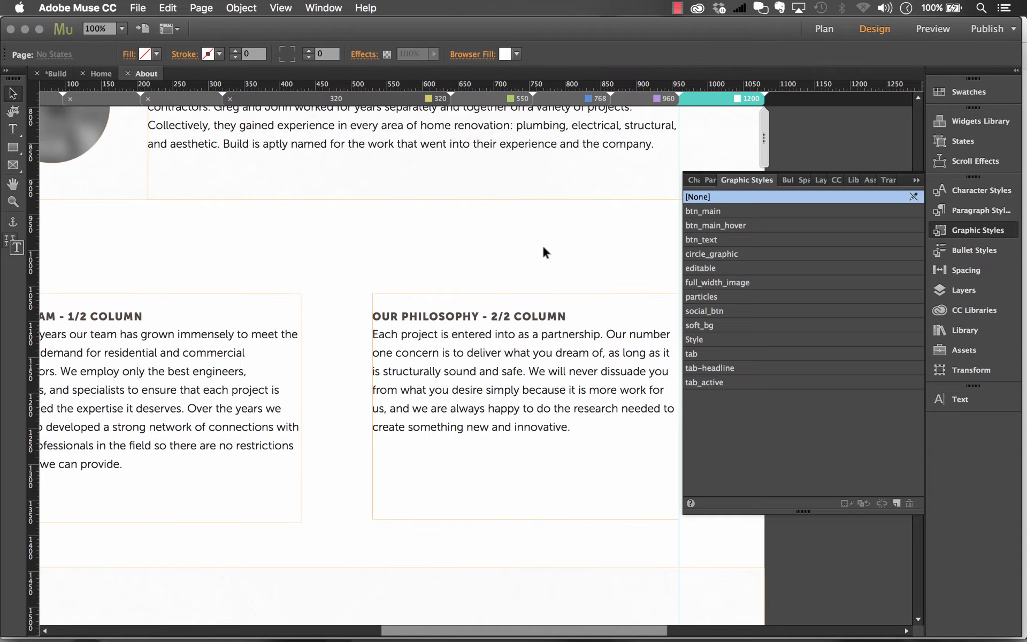
Step: Return to the Home page and upload only modified files to the build-cms folder on the FTP host
click(100, 73)
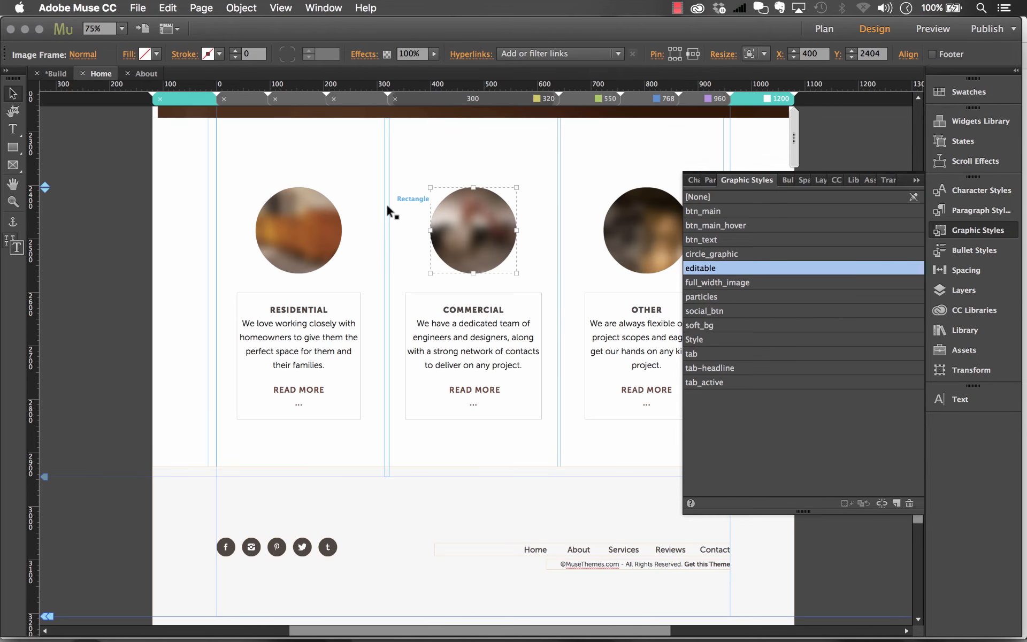
scroll(588, 185, up, 15)
click(916, 180)
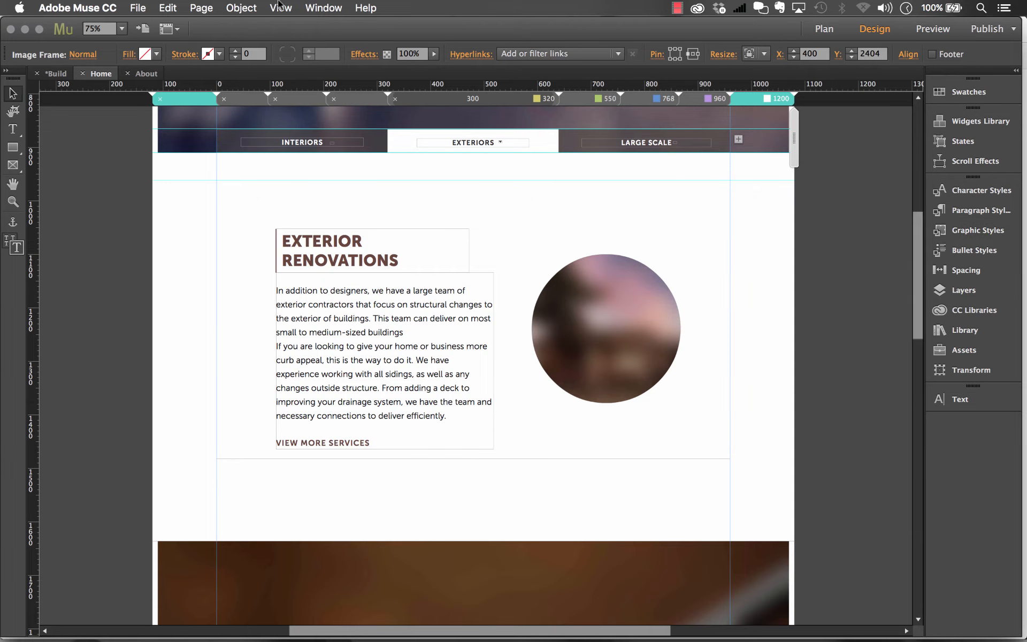
click(987, 29)
click(641, 371)
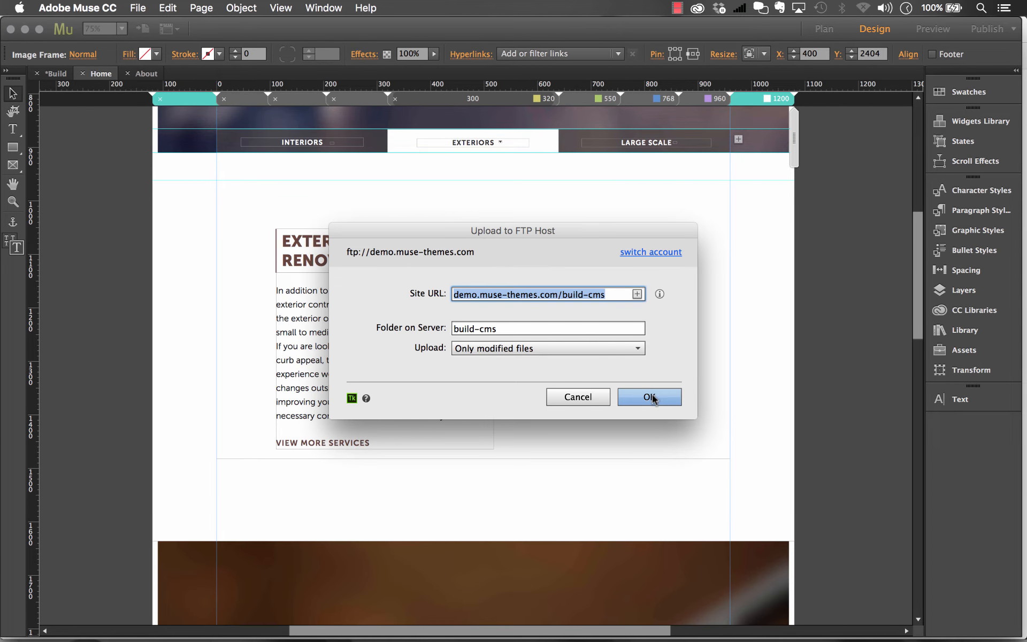
click(647, 401)
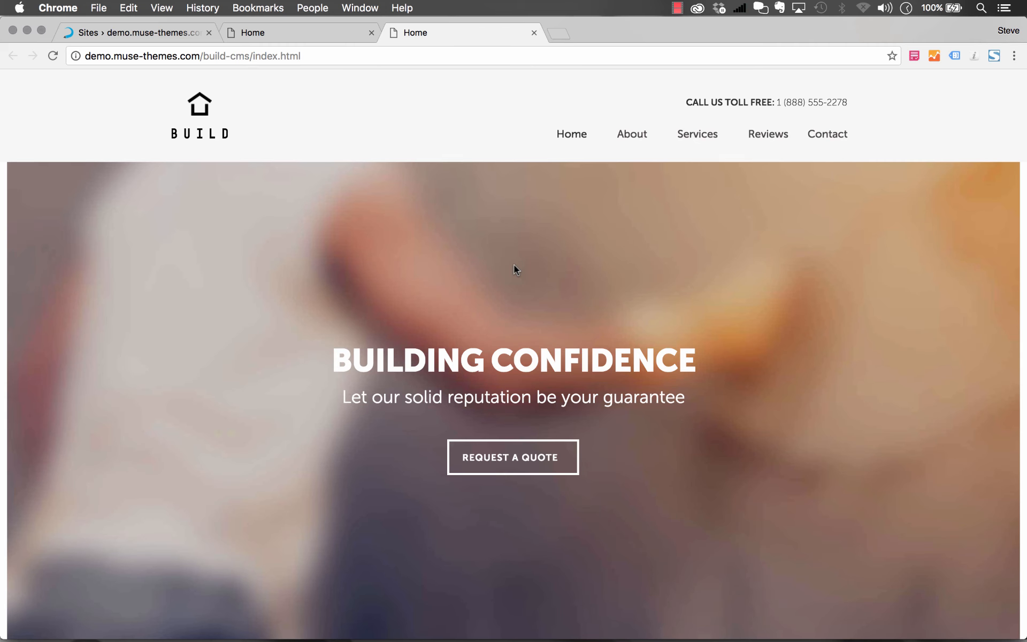
Step: Return to the CMS page editor, reload the Home page, and start editing the BUILDING CONFIDENCE headline
click(175, 30)
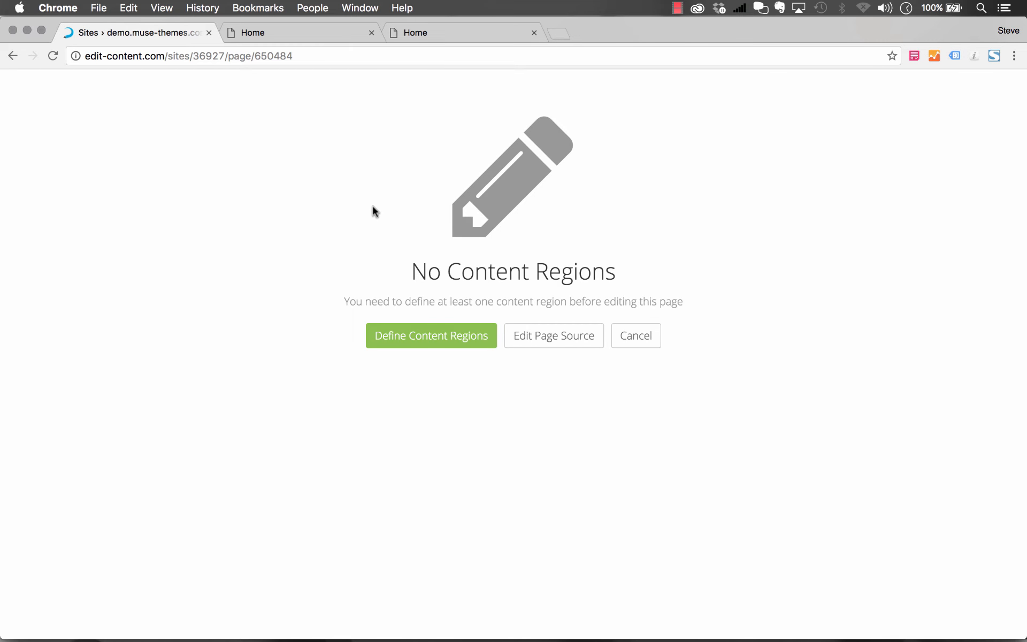
key(super+r)
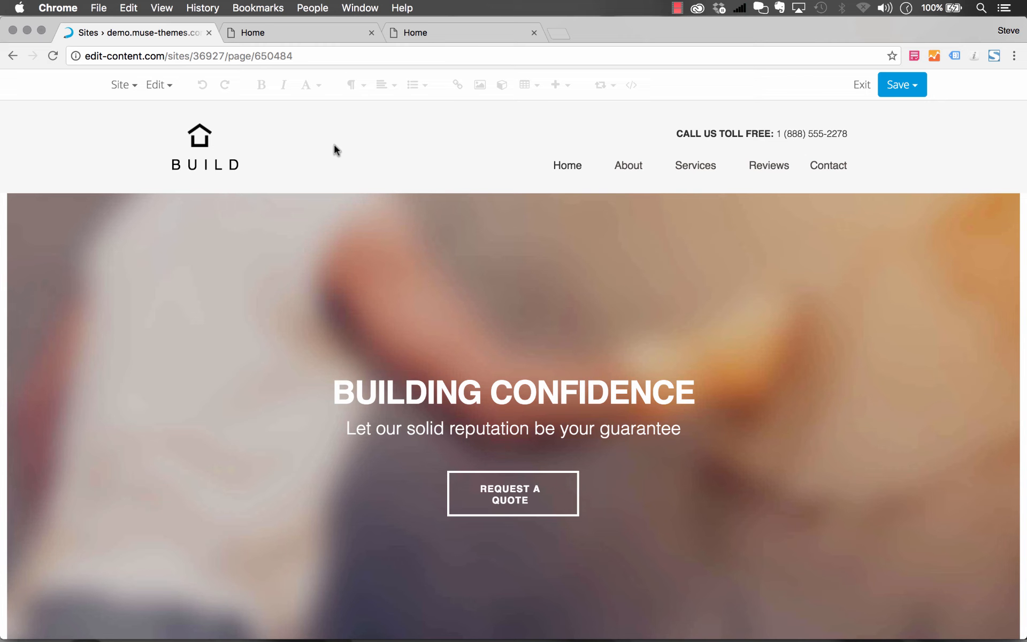
click(524, 392)
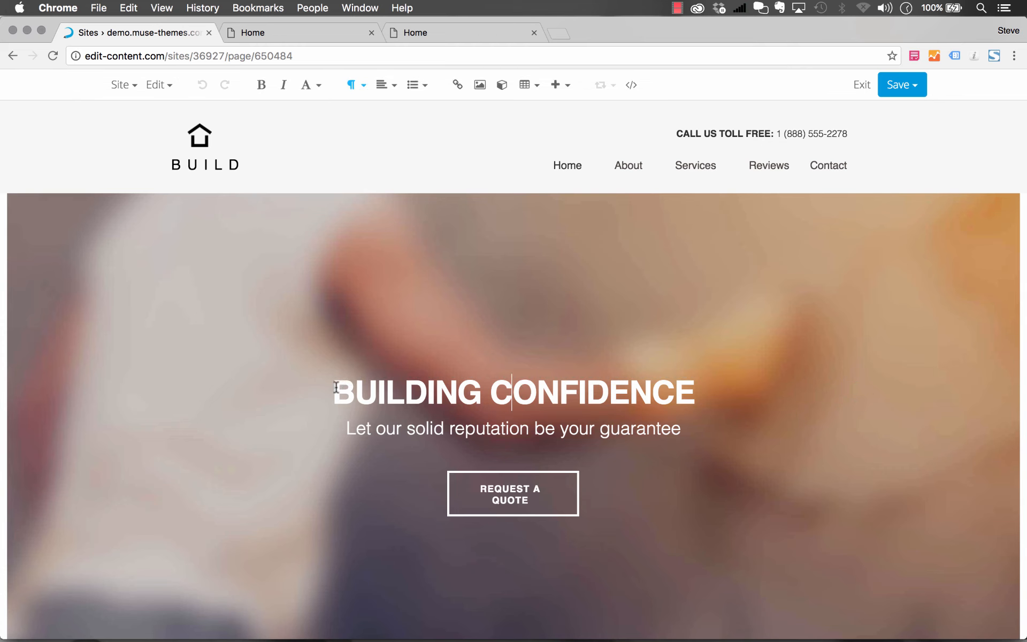
Step: Replace the BUILDING CONFIDENCE headline text with "HEADLINE 1"
drag(333, 392, 710, 401)
click(711, 397)
scroll(477, 370, down, 2)
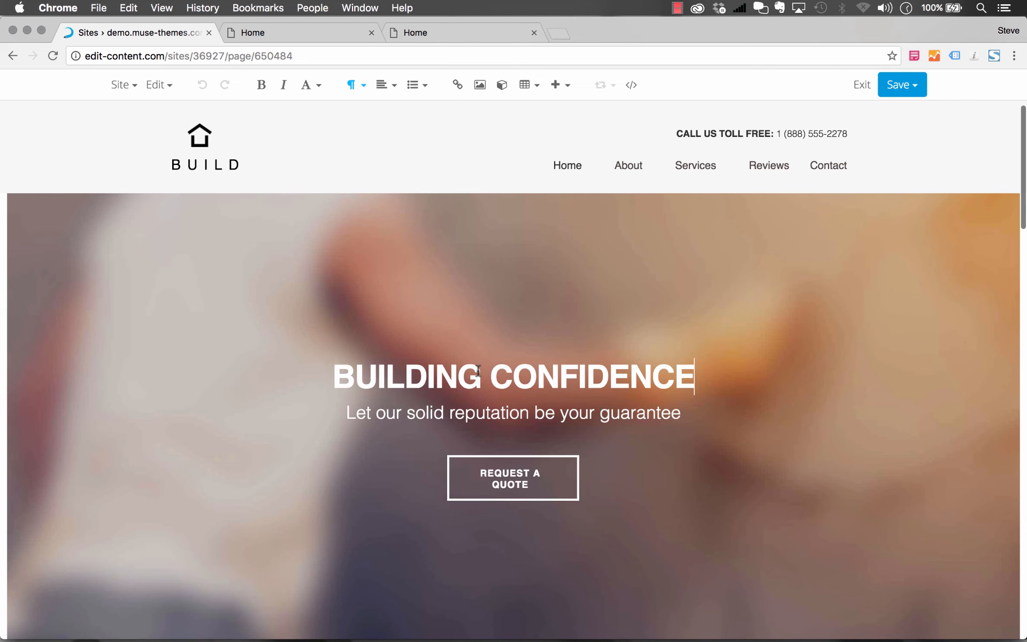
click(437, 370)
drag(696, 375, 332, 366)
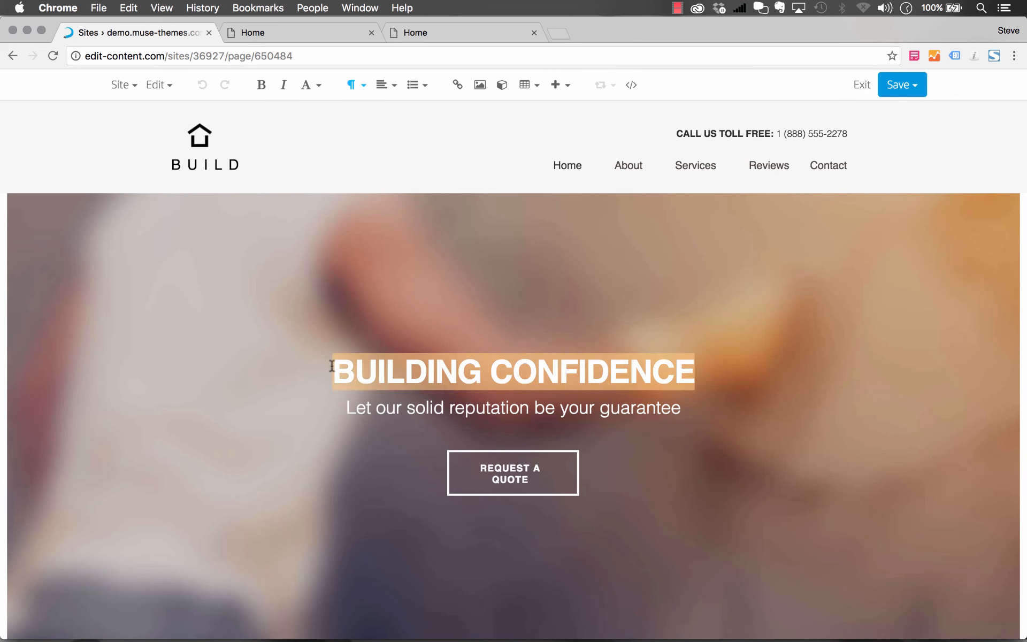
text(HEADINE)
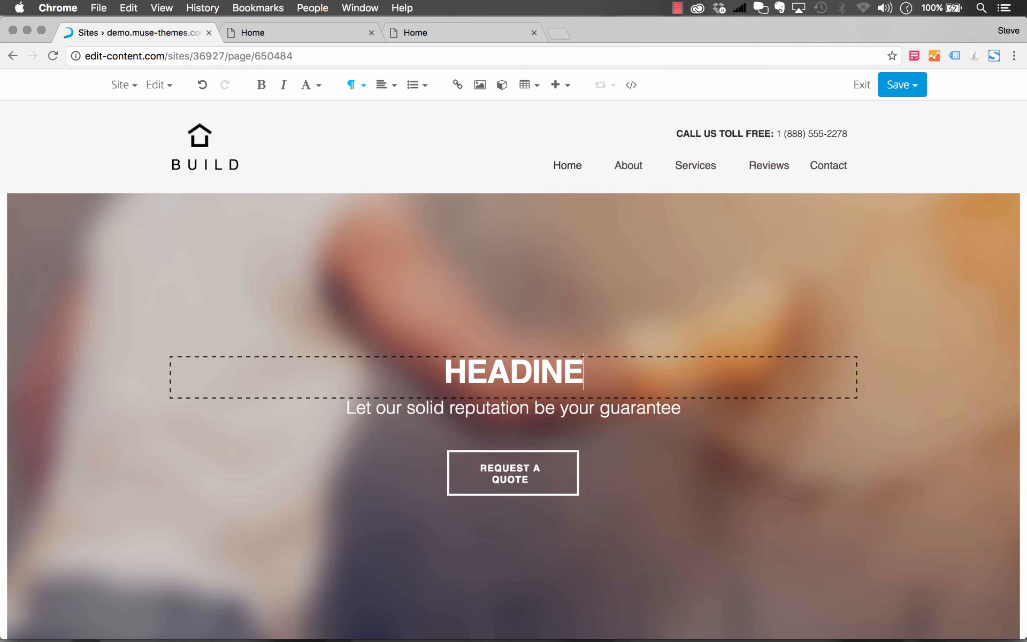
key(BackSpace)
key(BackSpace)
key(BackSpace)
text(LINE 1)
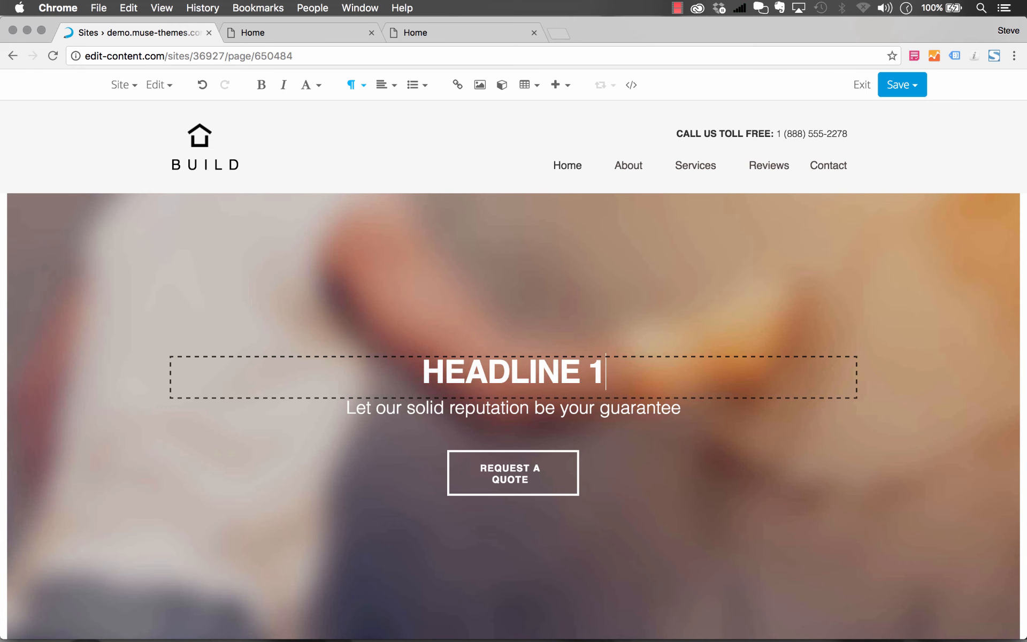
Step: Replace the subheading below the main headline with "An overview of Surreal CMS in Muse"
triple_click(500, 414)
text(An )
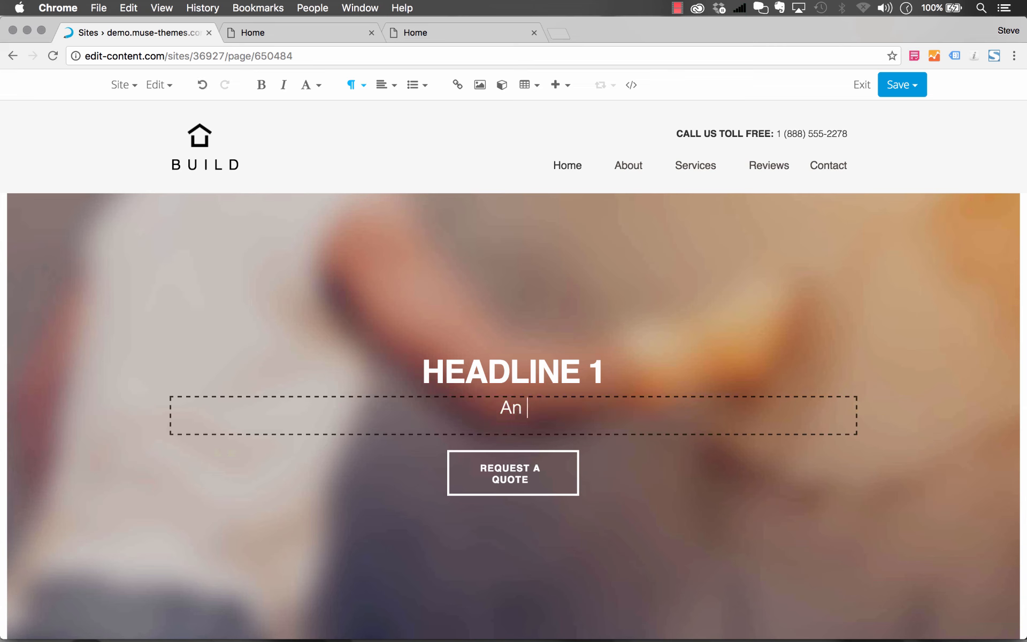
text(overview of Surrea)
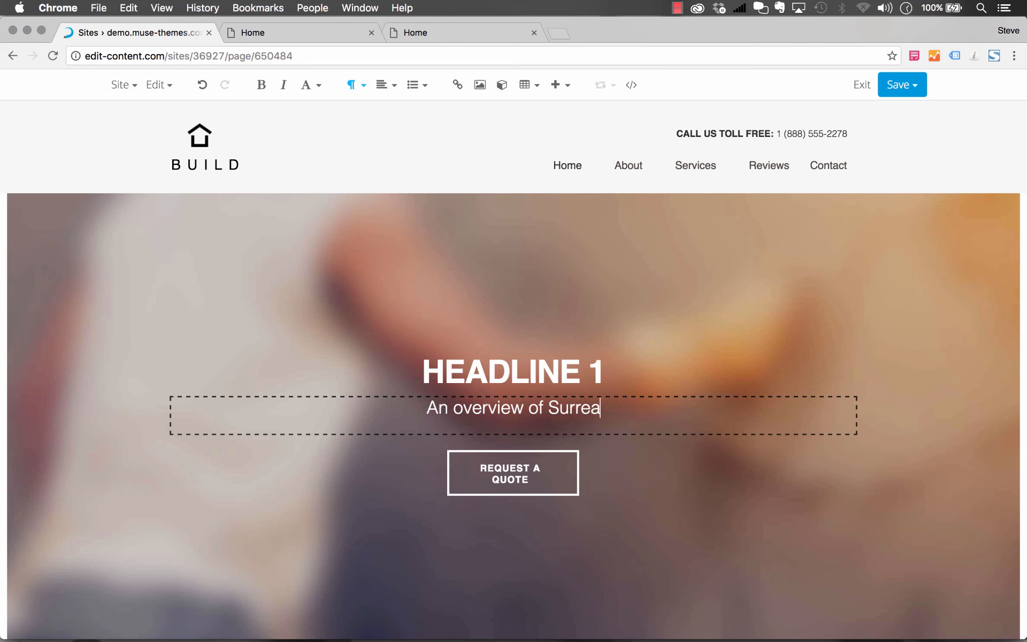
text(l CMS in Muse)
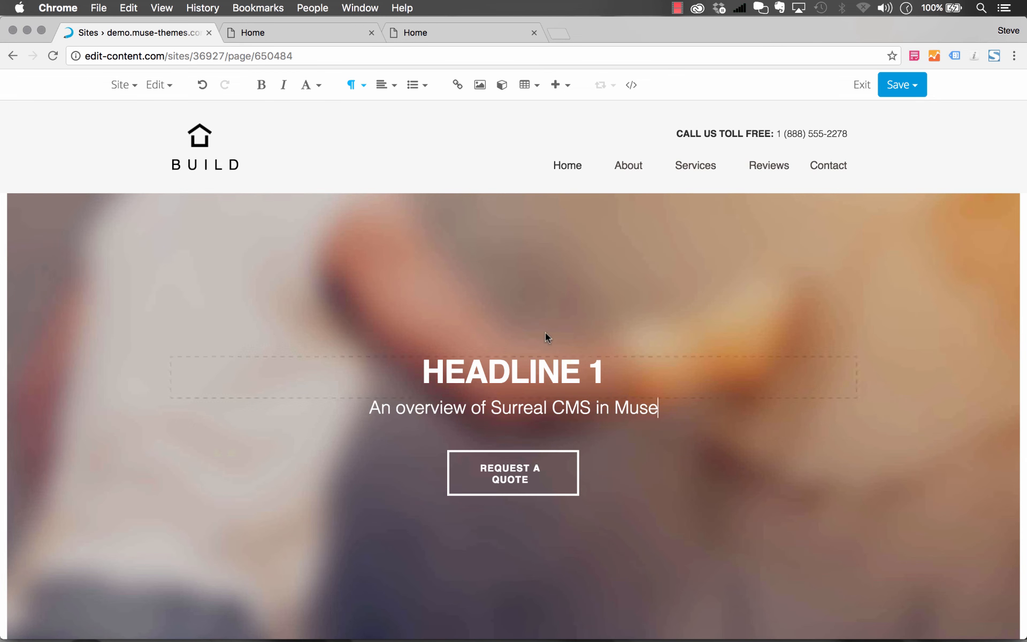
Step: Replace the COMMERCIAL heading under the middle circular image with "Overview 1"
scroll(557, 315, down, 1)
scroll(557, 314, down, 20)
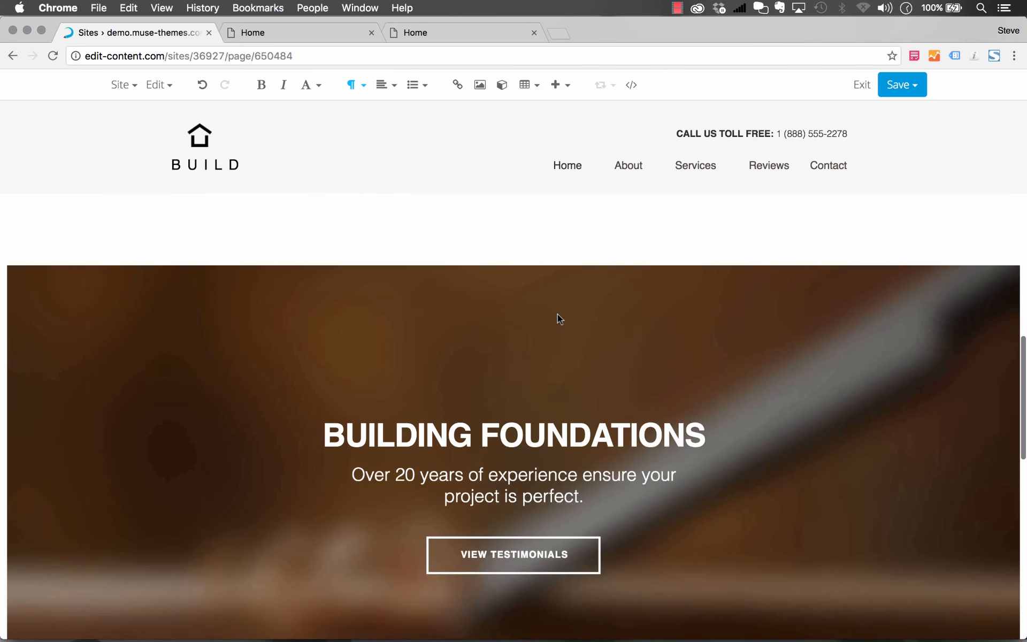
scroll(553, 455, down, 10)
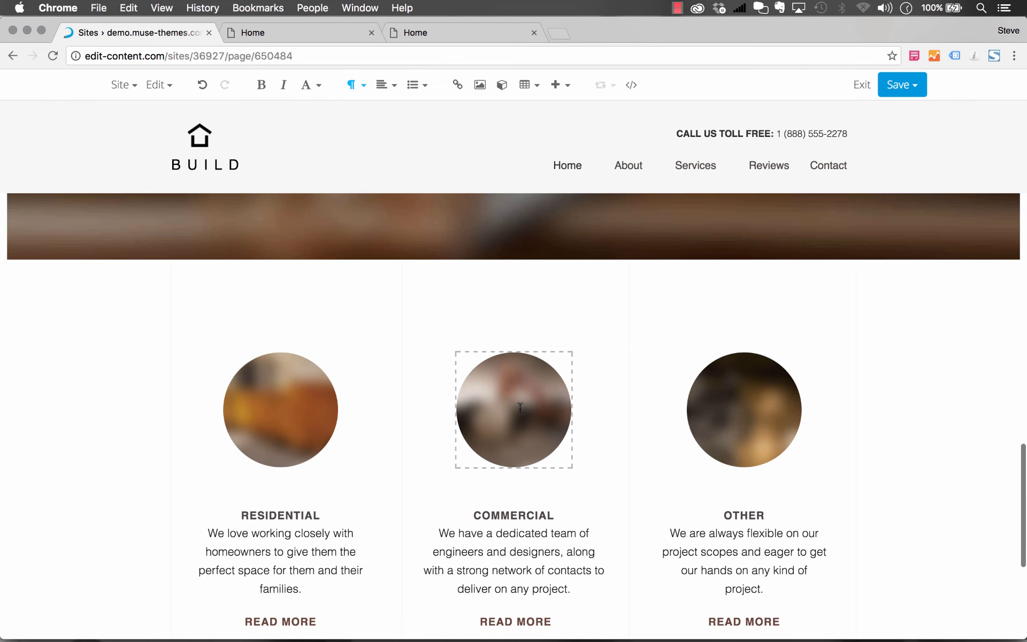
click(520, 409)
scroll(551, 401, down, 3)
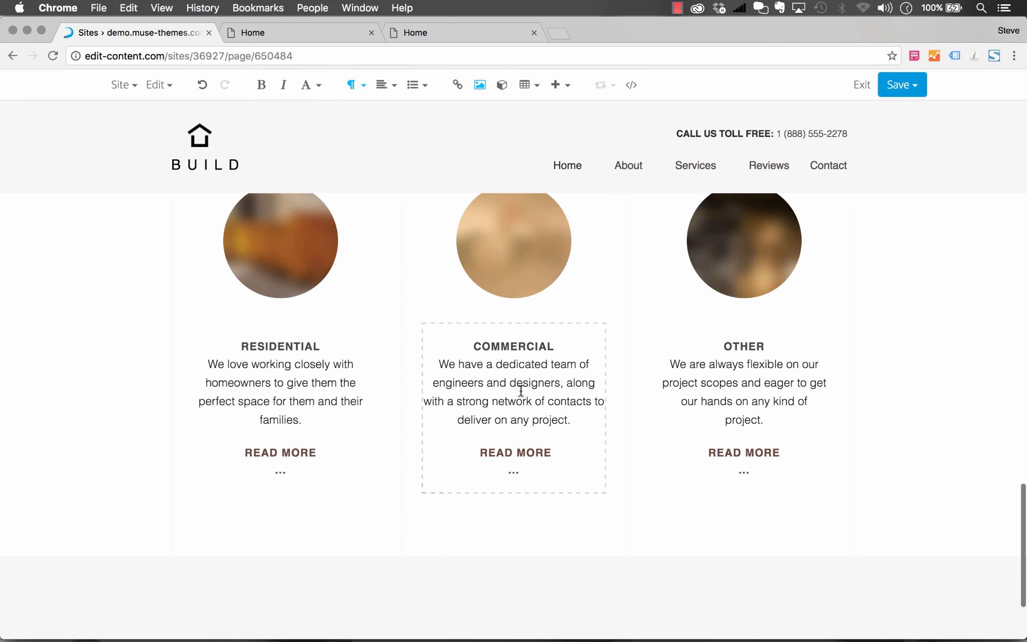
click(522, 383)
drag(473, 345, 563, 344)
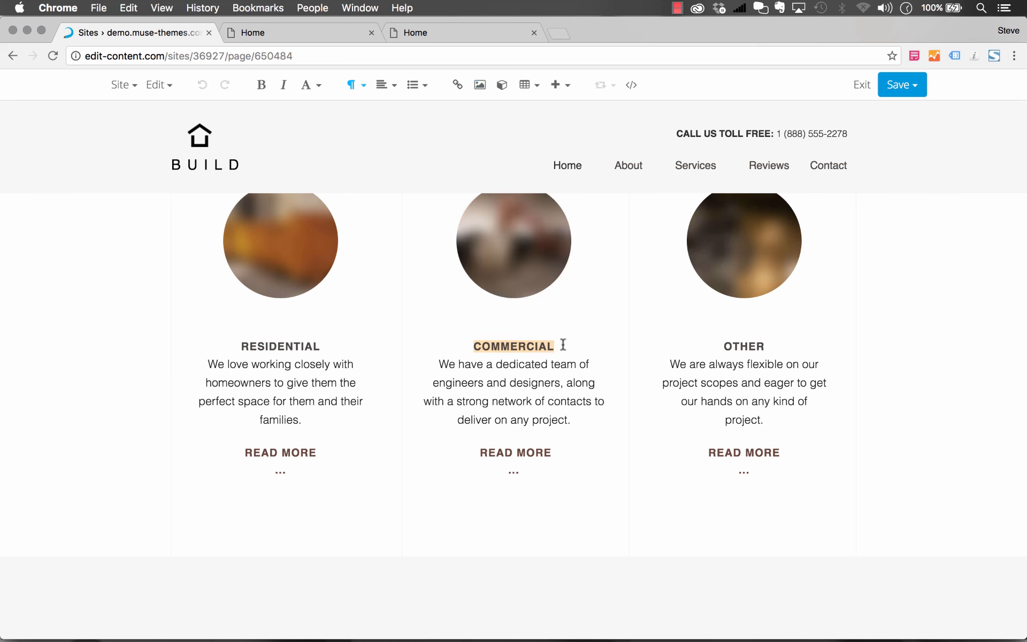
text(Overv)
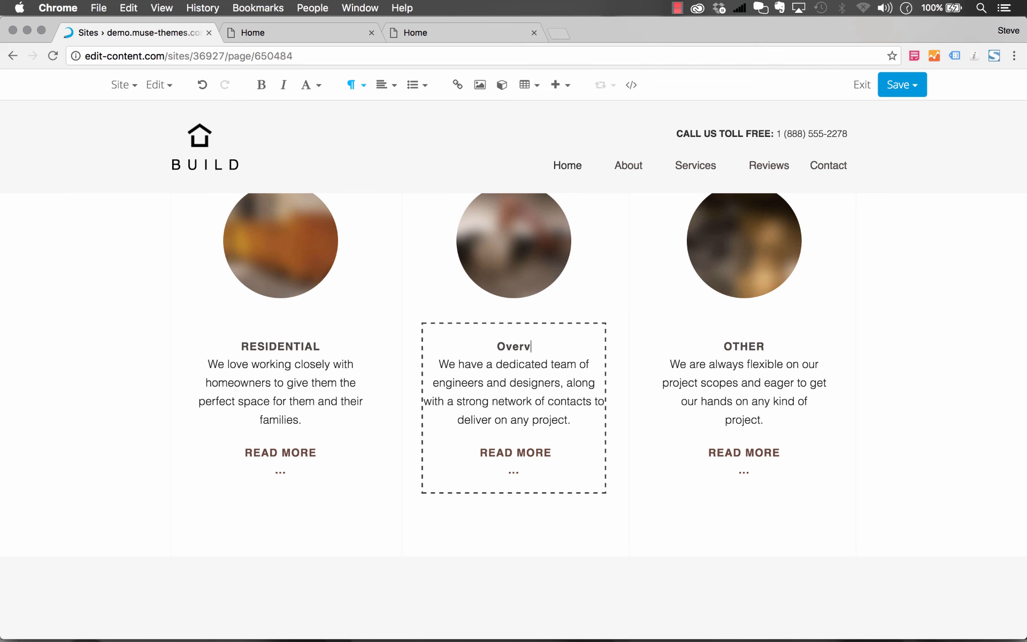
text(iew 1)
click(617, 489)
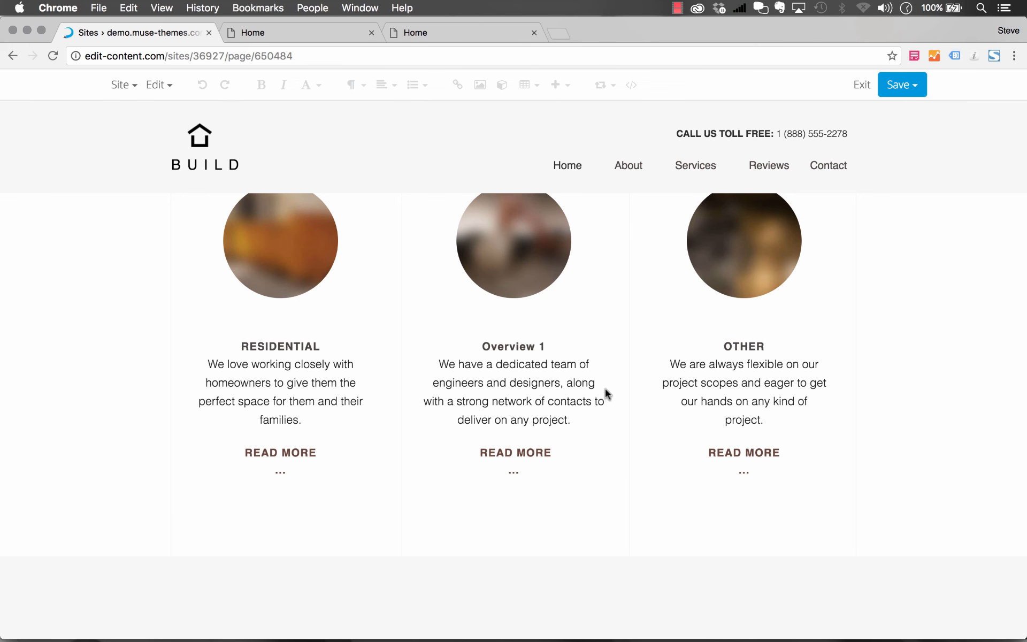
Step: Publish the Home page edits and reload the live build-cms Home page
click(908, 93)
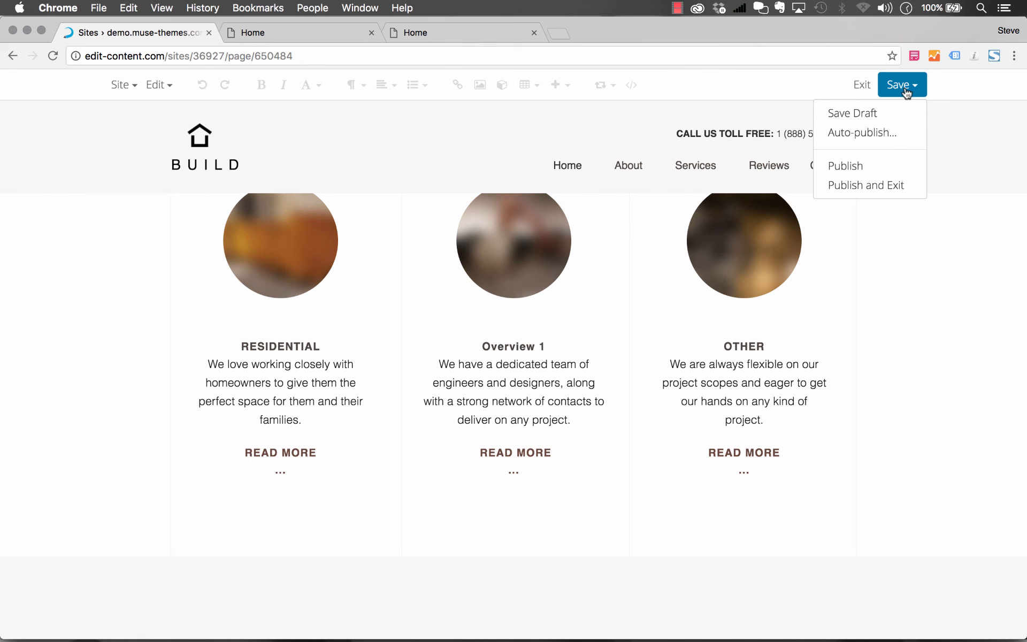
click(855, 163)
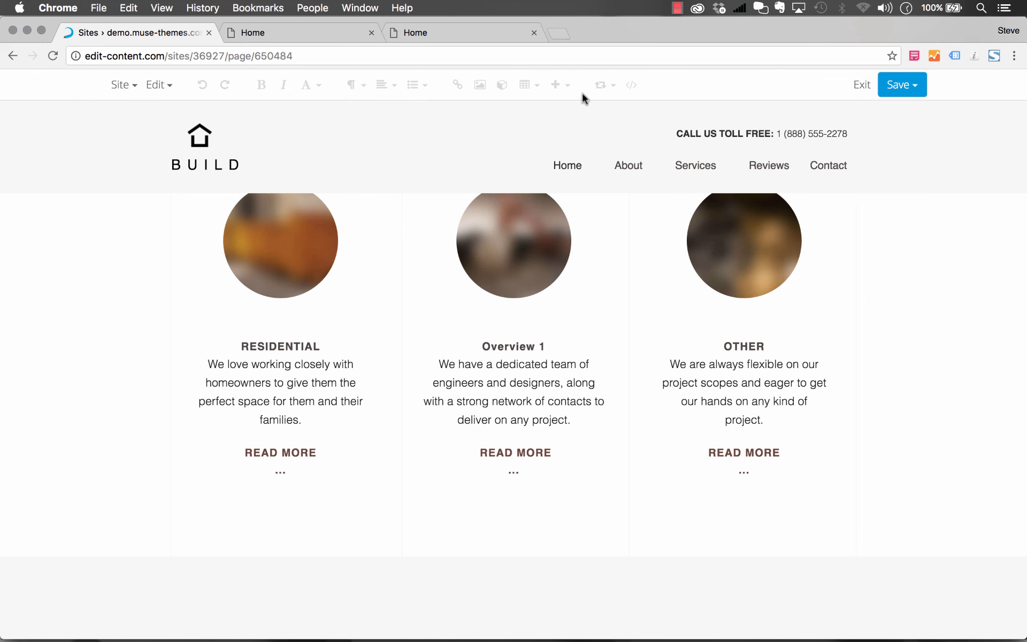
click(470, 36)
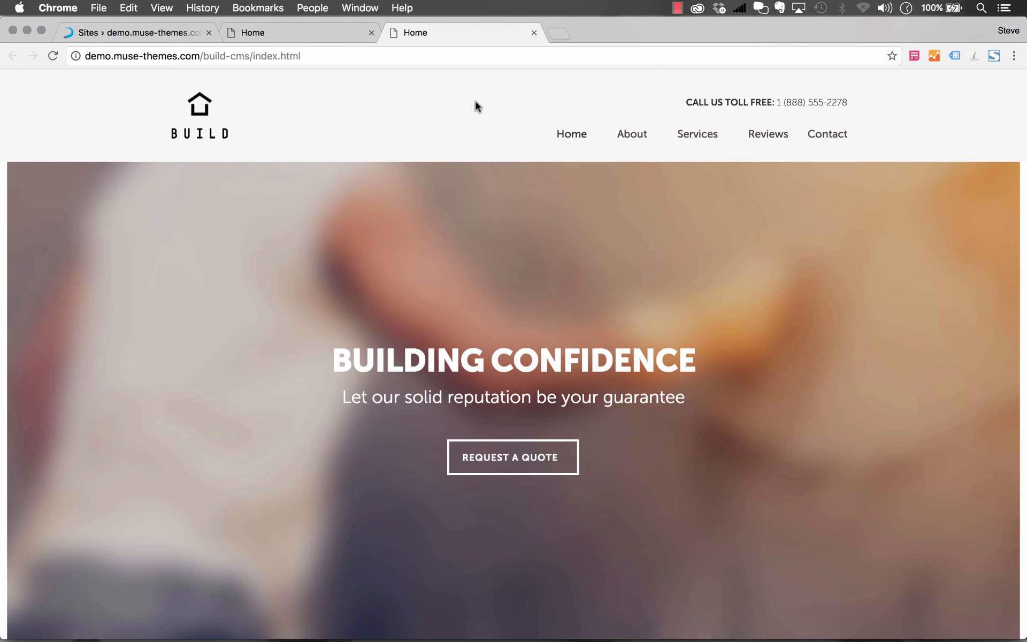
key(super+r)
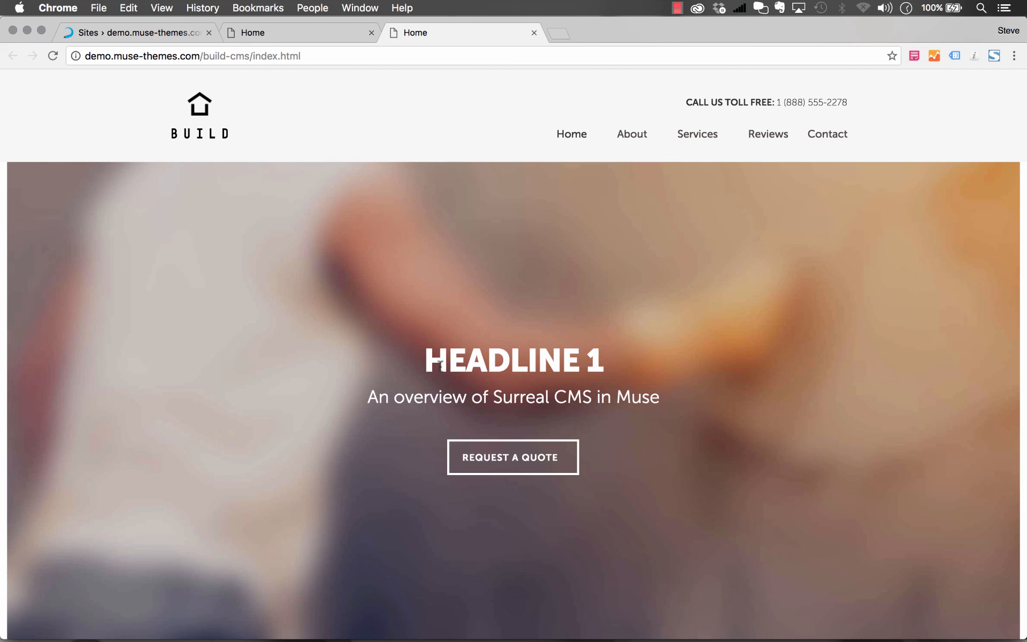
Step: Check the edited headline, subheading and lower sections on the live Home page
drag(439, 365, 693, 413)
click(692, 412)
scroll(694, 412, down, 10)
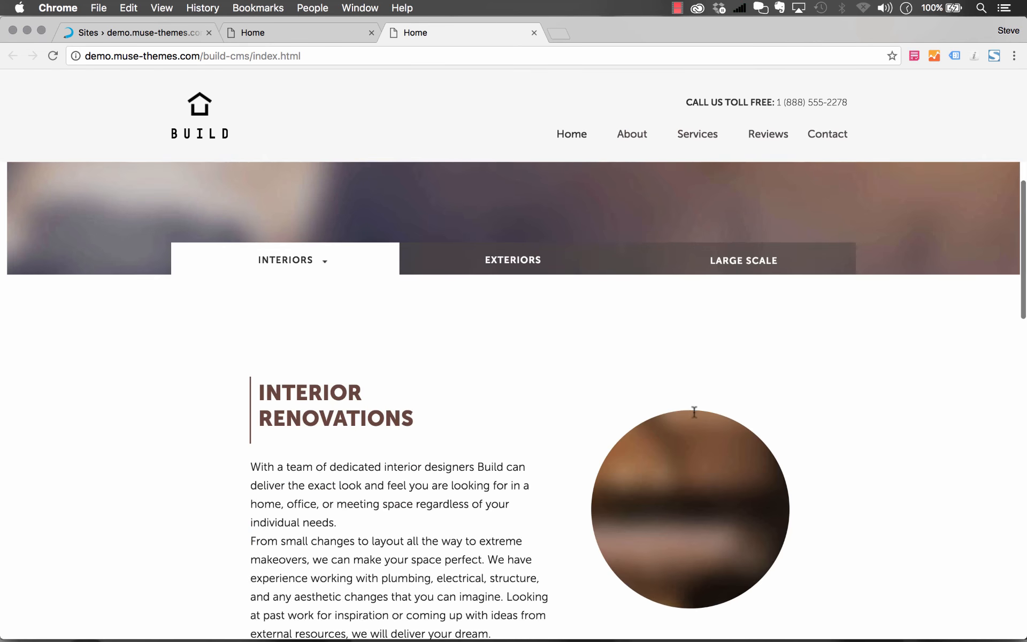